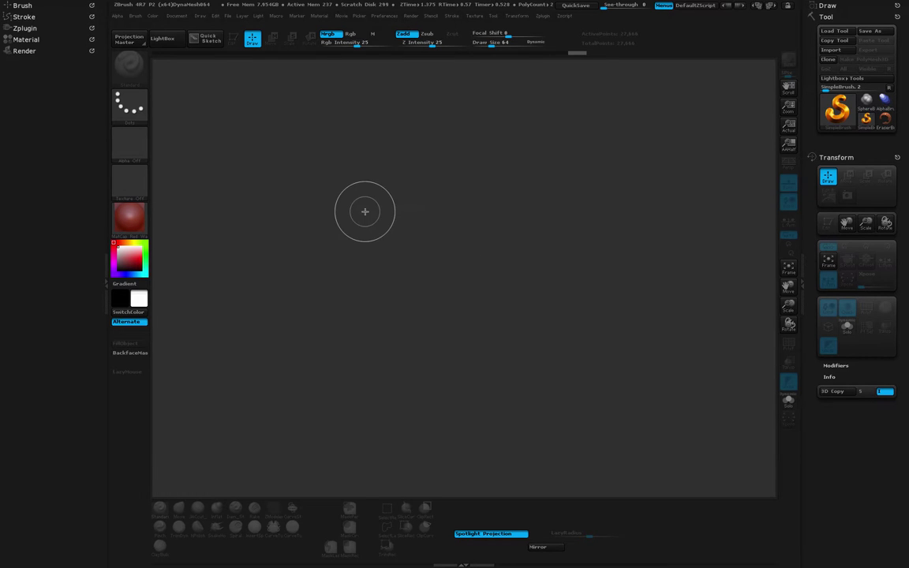
Step: Load the DynaMesh sphere project from the LightBox project library
{"action": "left_click", "coordinate": [164, 39]}
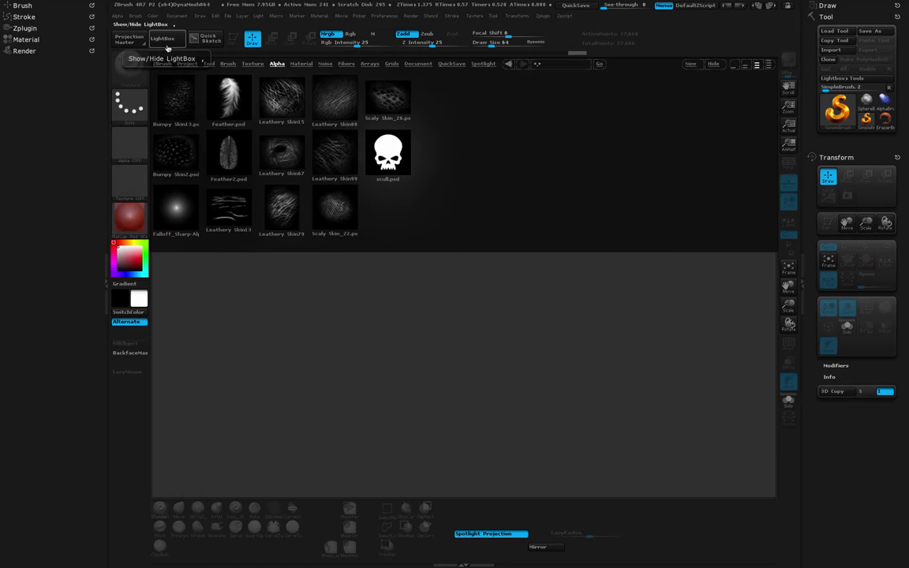
{"action": "left_click", "coordinate": [188, 64]}
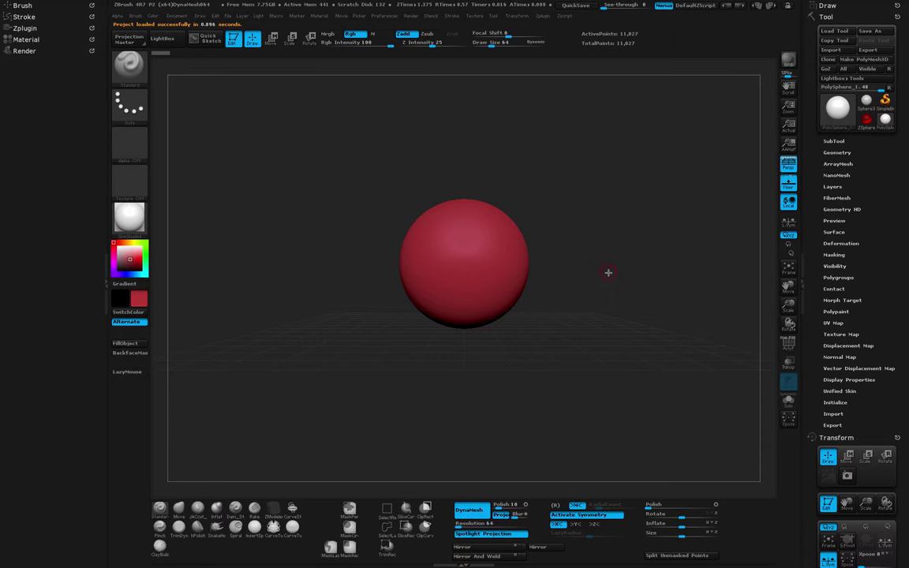
Step: Set the ShadowBox polish to 0 and convert the sphere into a ShadowBox
{"action": "left_click", "coordinate": [838, 152]}
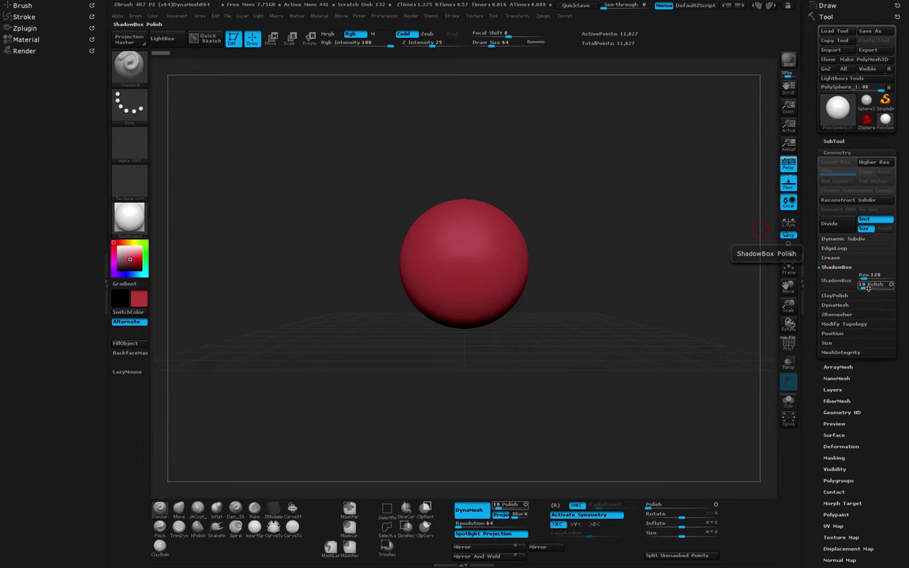
{"action": "mouse_move", "coordinate": [864, 288]}
{"action": "left_mouse_down"}
{"action": "mouse_move", "coordinate": [851, 287]}
{"action": "mouse_move", "coordinate": [866, 289]}
{"action": "left_mouse_up"}
{"action": "left_click", "coordinate": [823, 282]}
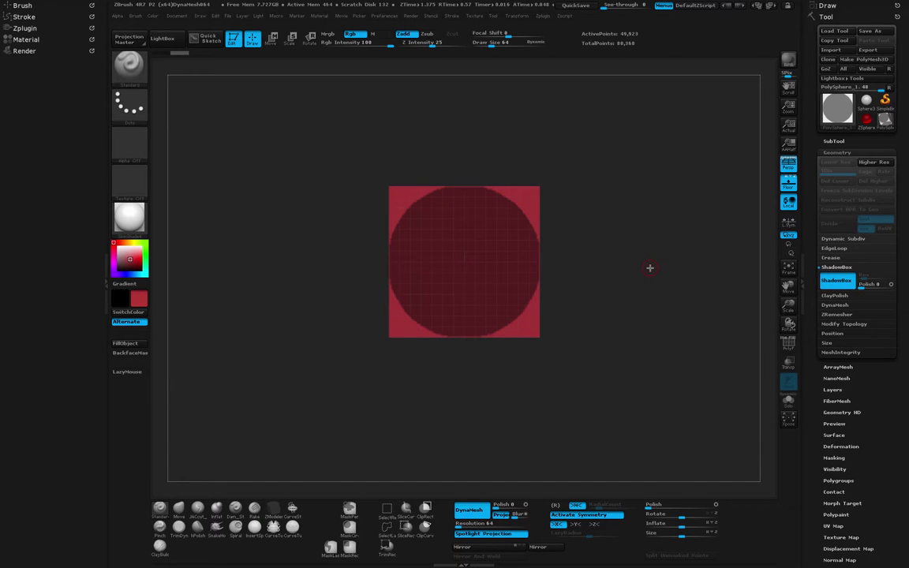
{"action": "left_click_drag", "start_coordinate": [651, 268], "coordinate": [643, 339]}
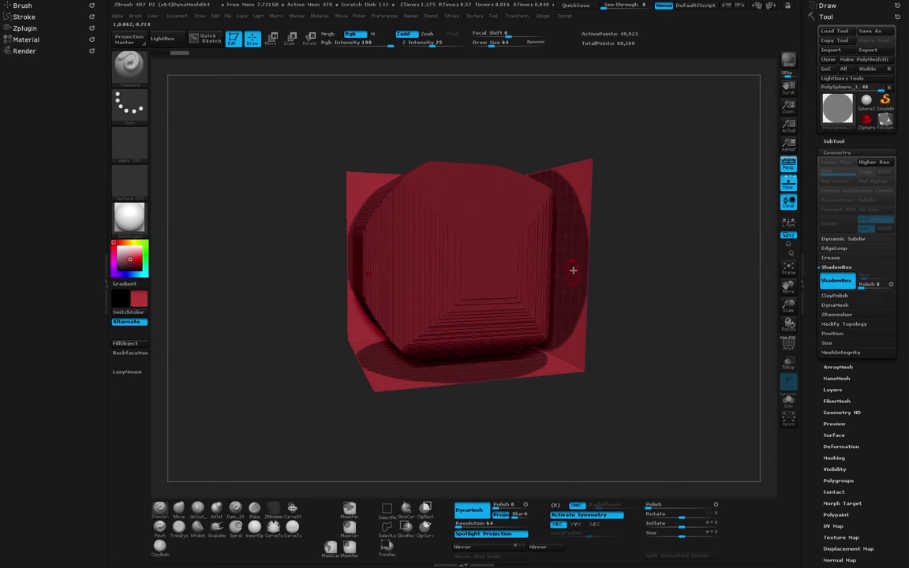
{"action": "left_click_drag", "start_coordinate": [596, 260], "coordinate": [616, 275]}
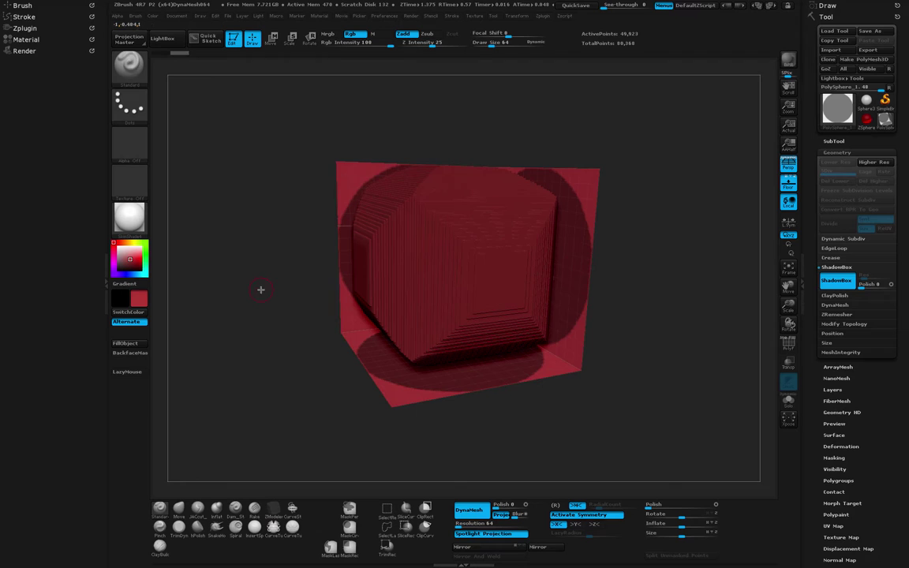
Step: Clear the masks from all ShadowBox walls and set the draw size to 49
{"action": "left_click_drag", "start_coordinate": [228, 180], "coordinate": [270, 229], "text": "ctrl"}
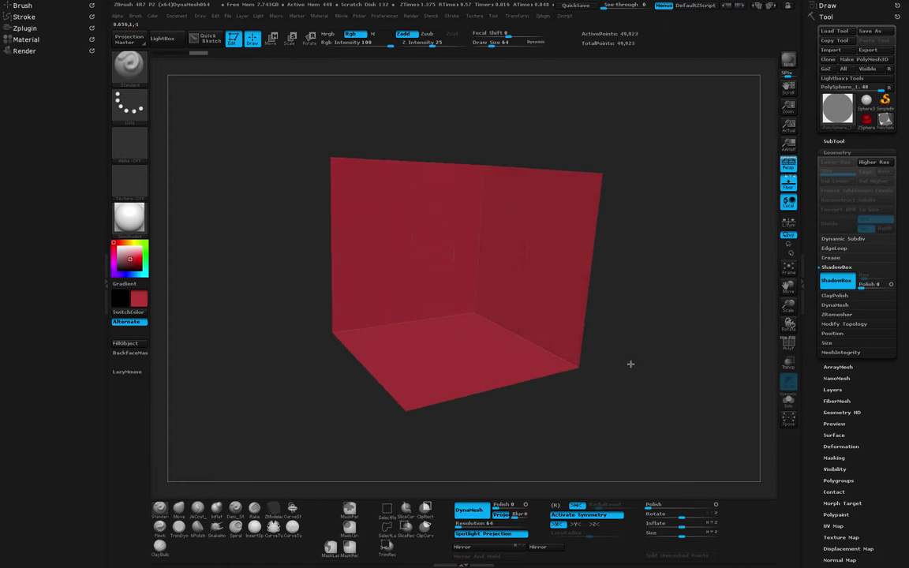
{"action": "left_click_drag", "start_coordinate": [631, 364], "coordinate": [508, 299]}
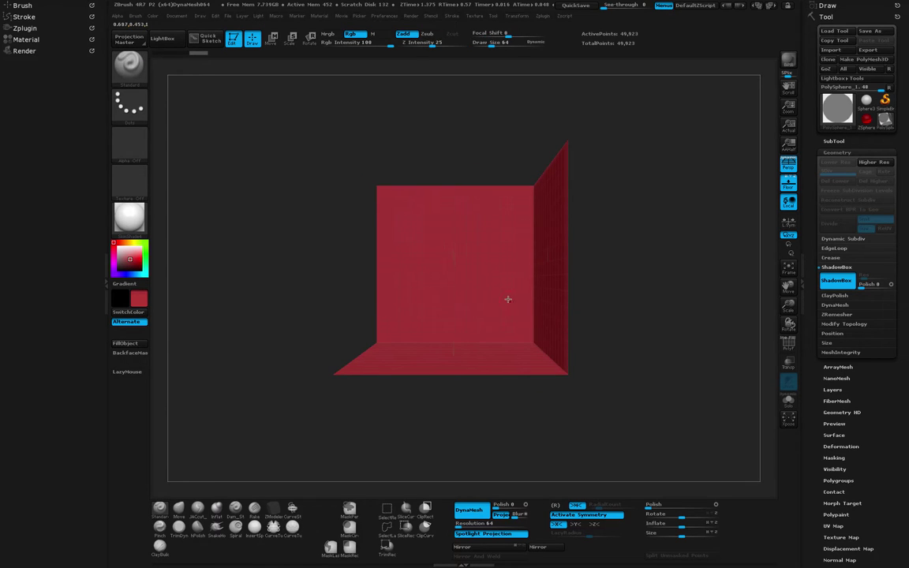
{"action": "key", "text": "ctrl"}
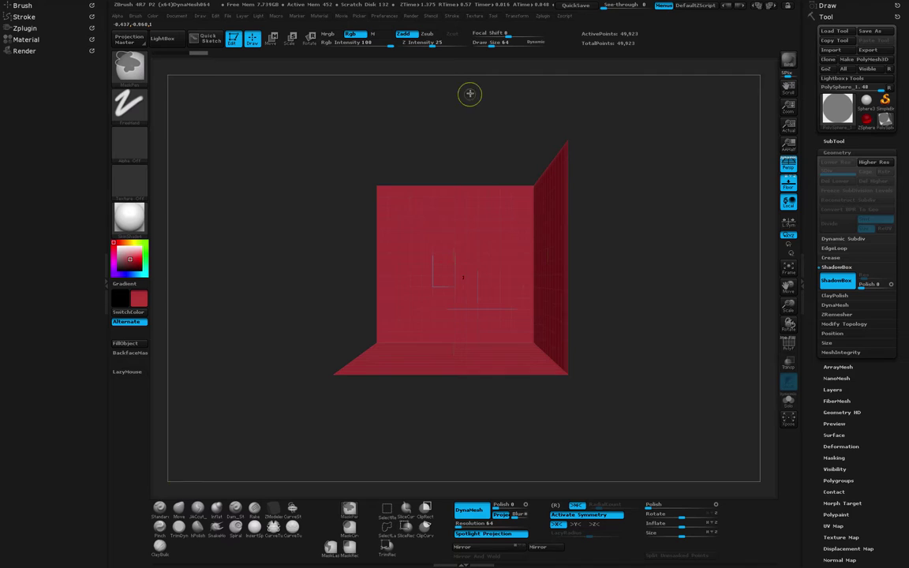
{"action": "left_click_drag", "start_coordinate": [492, 46], "coordinate": [492, 47]}
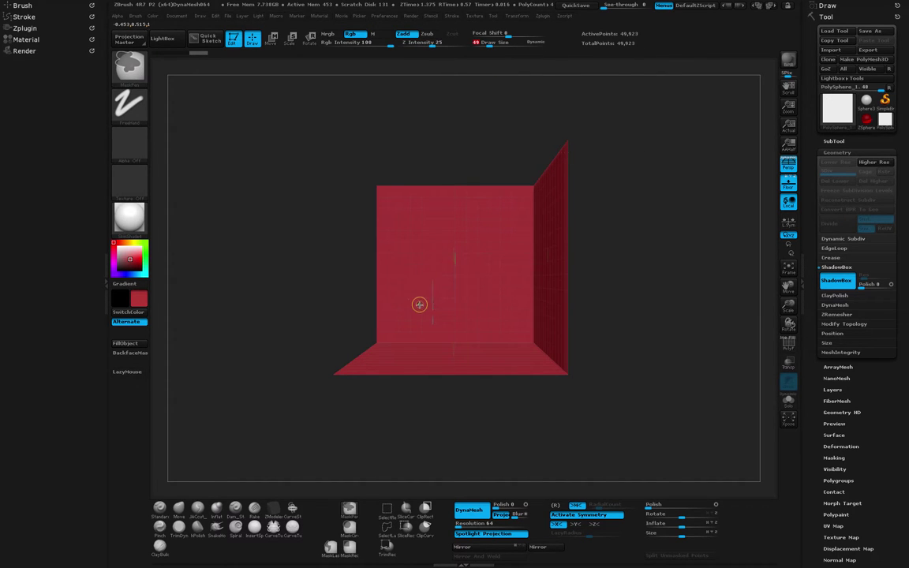
Step: Try masking a symmetrical upside-down V on the ShadowBox's back wall, and undo the stroke
{"action": "mouse_move", "coordinate": [418, 309]}
{"action": "left_mouse_down"}
{"action": "mouse_move", "coordinate": [452, 211]}
{"action": "mouse_move", "coordinate": [455, 228]}
{"action": "mouse_move", "coordinate": [431, 269]}
{"action": "left_mouse_up"}
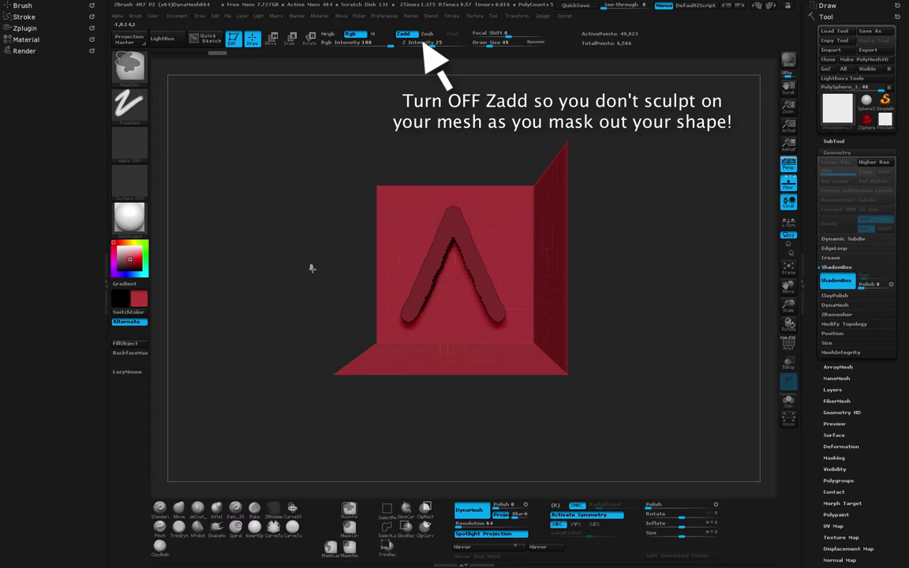
{"action": "key", "text": "ctrl+z"}
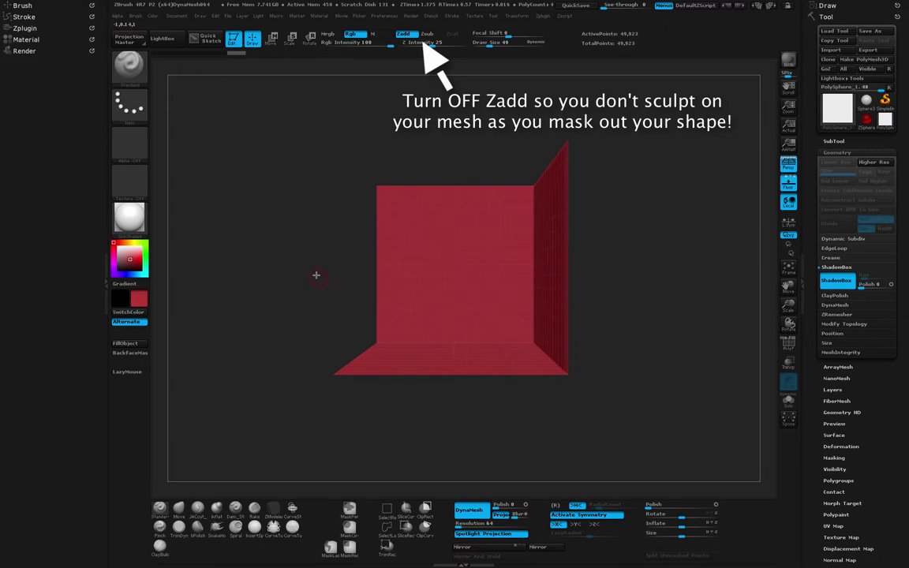
Step: Turn off symmetry and mask a spiral freehand on the ShadowBox's back wall
{"action": "left_click_drag", "start_coordinate": [303, 277], "coordinate": [407, 290]}
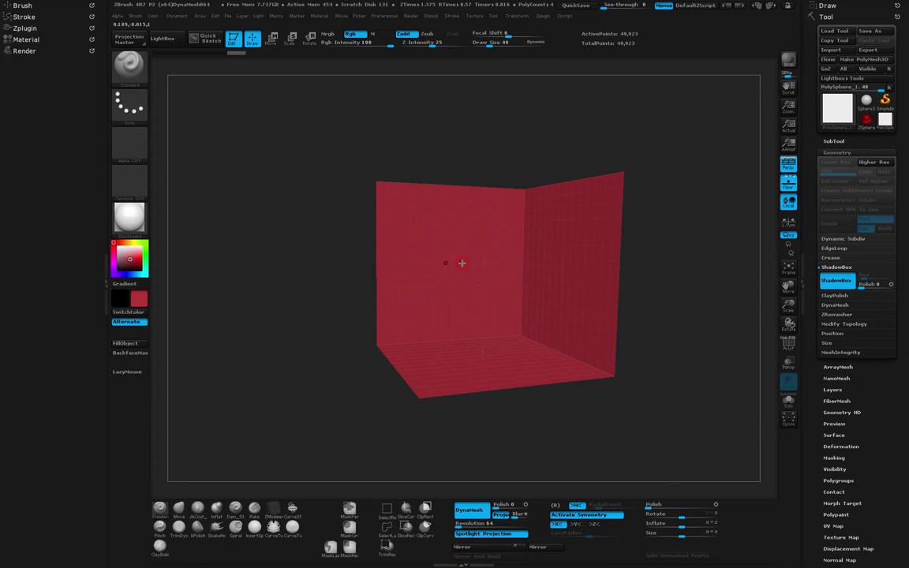
{"action": "key", "text": "x"}
{"action": "mouse_move", "coordinate": [370, 266]}
{"action": "left_mouse_down"}
{"action": "mouse_move", "coordinate": [320, 261]}
{"action": "mouse_move", "coordinate": [450, 277]}
{"action": "mouse_move", "coordinate": [486, 266]}
{"action": "mouse_move", "coordinate": [434, 242]}
{"action": "mouse_move", "coordinate": [424, 280]}
{"action": "mouse_move", "coordinate": [438, 308]}
{"action": "mouse_move", "coordinate": [476, 310]}
{"action": "mouse_move", "coordinate": [500, 294]}
{"action": "mouse_move", "coordinate": [509, 263]}
{"action": "left_mouse_up"}
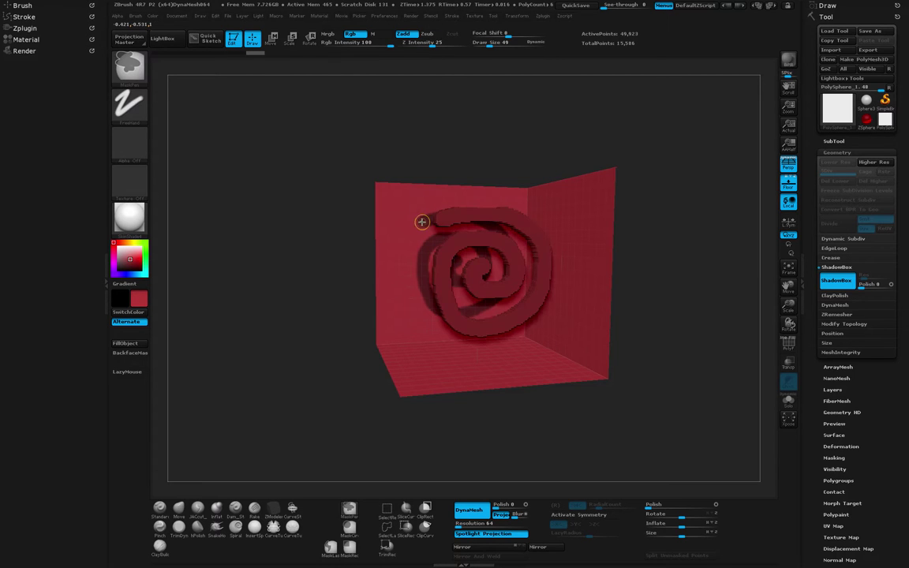
{"action": "mouse_move", "coordinate": [266, 266]}
{"action": "left_mouse_down"}
{"action": "mouse_move", "coordinate": [310, 292]}
{"action": "mouse_move", "coordinate": [288, 292]}
{"action": "mouse_move", "coordinate": [270, 264]}
{"action": "mouse_move", "coordinate": [261, 275]}
{"action": "mouse_move", "coordinate": [272, 313]}
{"action": "mouse_move", "coordinate": [309, 281]}
{"action": "mouse_move", "coordinate": [291, 270]}
{"action": "mouse_move", "coordinate": [366, 259]}
{"action": "left_mouse_up"}
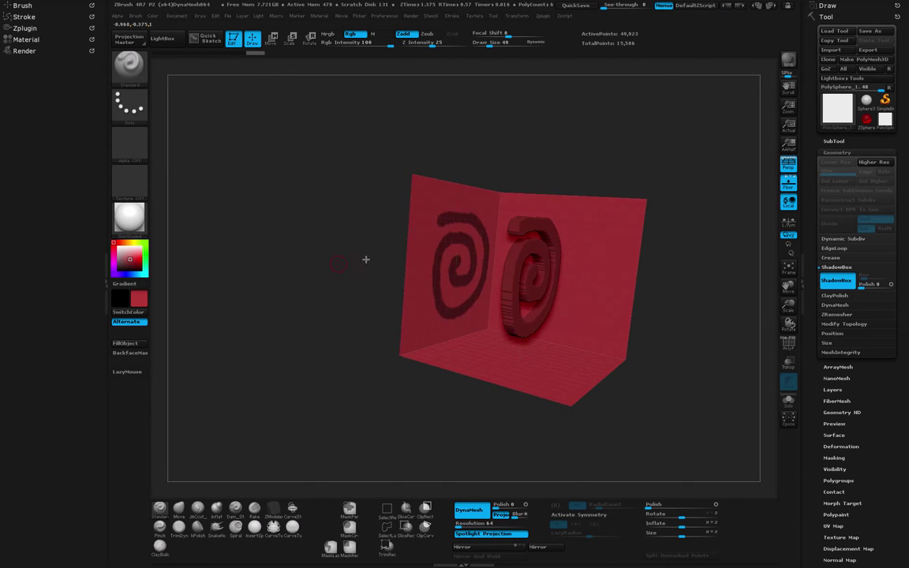
{"action": "left_click_drag", "start_coordinate": [272, 286], "coordinate": [253, 281]}
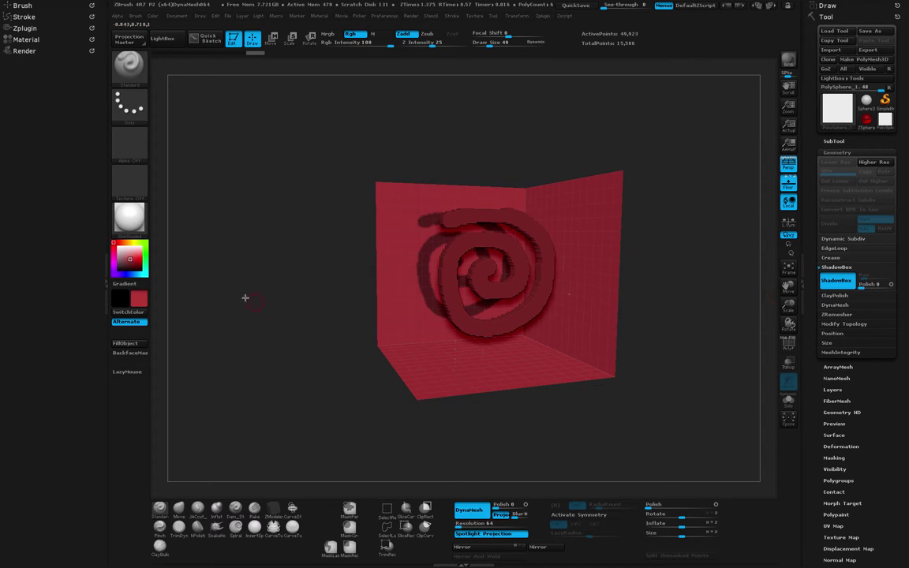
Step: Clear the spiral mask and rebuild the ShadowBox at a resolution of 1024
{"action": "left_click_drag", "start_coordinate": [239, 209], "coordinate": [285, 286], "text": "ctrl"}
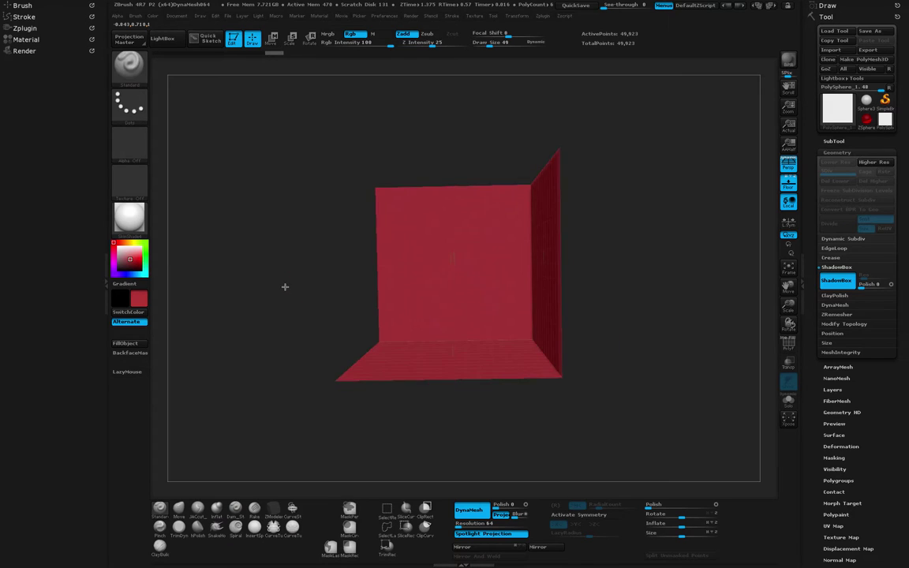
{"action": "left_click", "coordinate": [851, 281]}
{"action": "left_click_drag", "start_coordinate": [864, 276], "coordinate": [892, 276]}
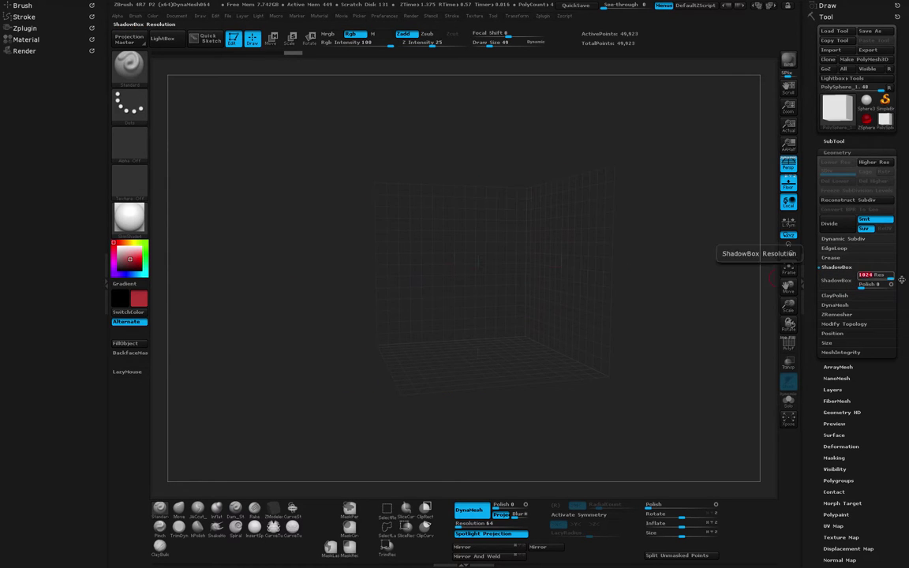
{"action": "left_click", "coordinate": [839, 283]}
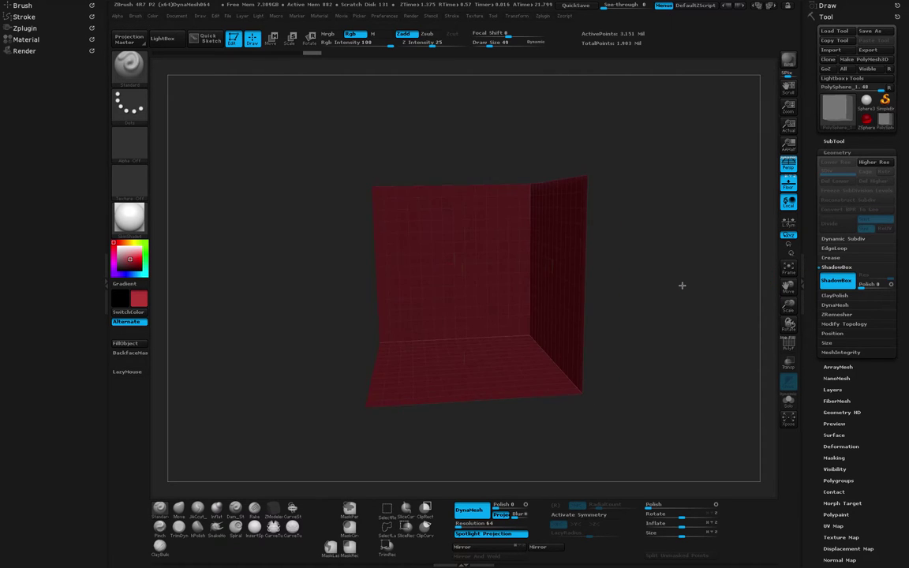
Step: Clear the mask covering the walls of the high-resolution ShadowBox
{"action": "mouse_move", "coordinate": [682, 285]}
{"action": "left_mouse_down"}
{"action": "mouse_move", "coordinate": [700, 296]}
{"action": "mouse_move", "coordinate": [688, 293]}
{"action": "left_mouse_up"}
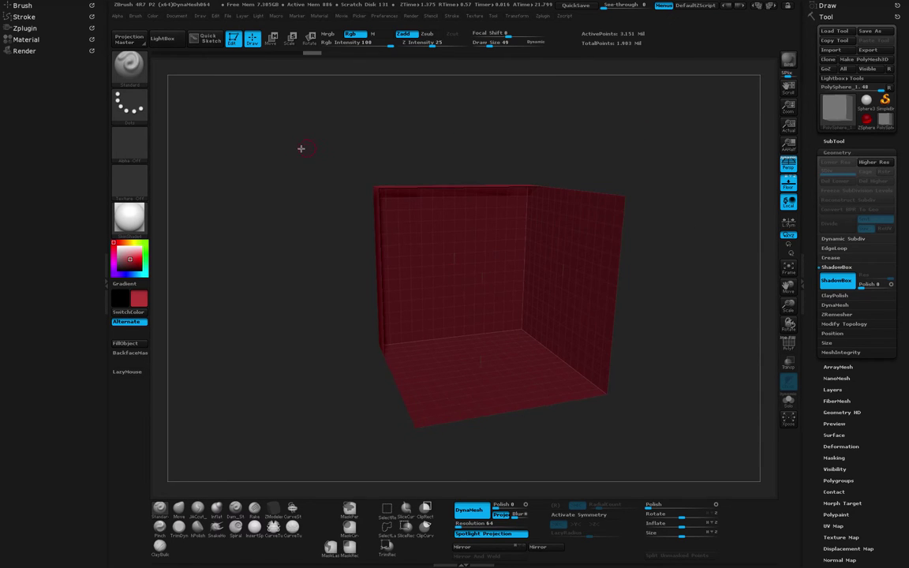
{"action": "left_click_drag", "start_coordinate": [256, 153], "coordinate": [294, 187], "text": "shift"}
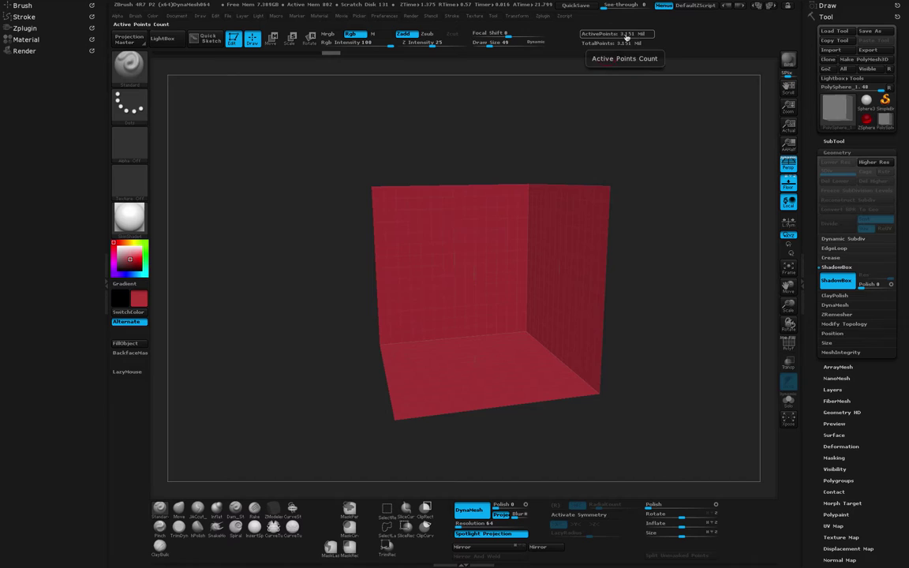
{"action": "left_click_drag", "start_coordinate": [681, 163], "coordinate": [677, 155]}
Step: Paint a freehand spiral mask on the back wall of the high-resolution ShadowBox
{"action": "key", "text": "b"}
{"action": "key", "text": "s"}
{"action": "key", "text": "h"}
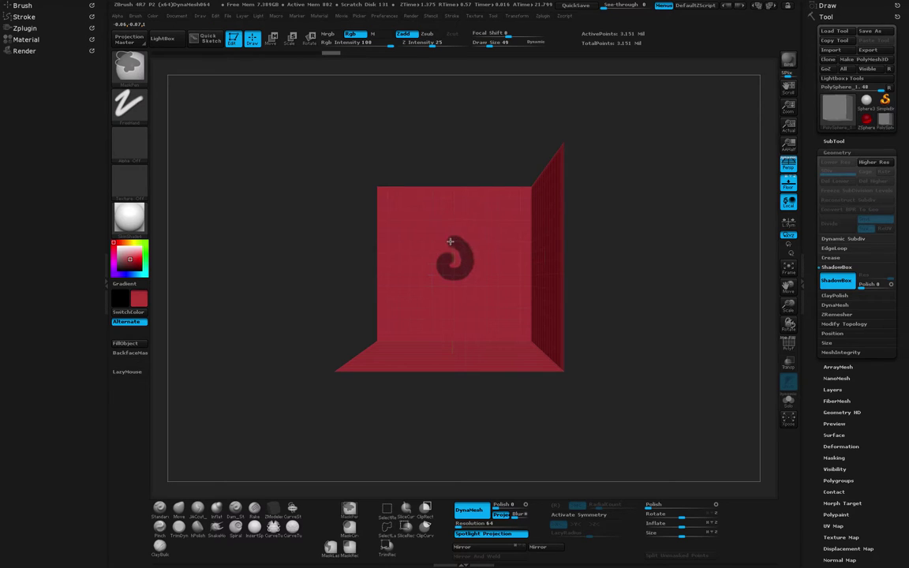
{"action": "mouse_move", "coordinate": [423, 263]}
{"action": "left_mouse_down", "text": "ctrl"}
{"action": "mouse_move", "coordinate": [391, 273]}
{"action": "mouse_move", "coordinate": [450, 235]}
{"action": "mouse_move", "coordinate": [367, 216]}
{"action": "left_mouse_up", "text": "ctrl"}
{"action": "left_click_drag", "start_coordinate": [286, 274], "coordinate": [302, 292]}
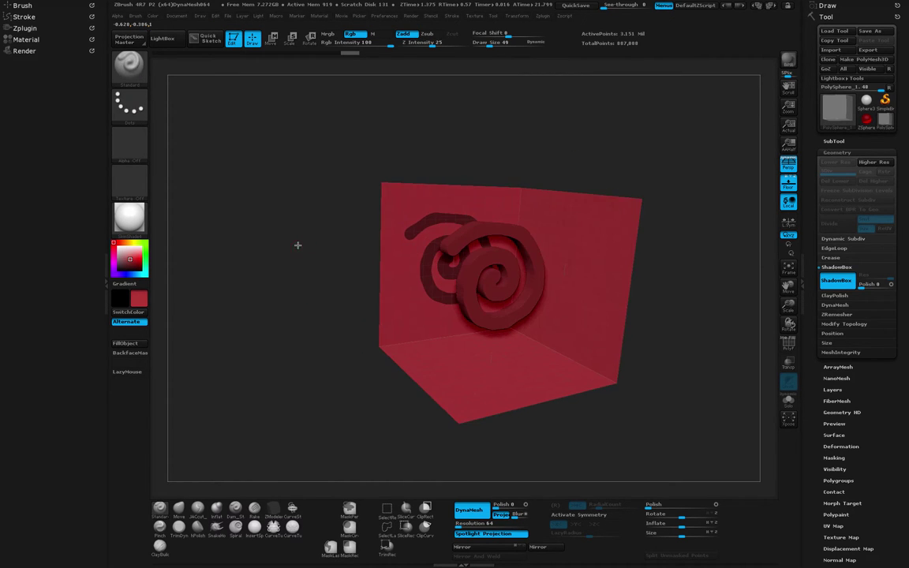
{"action": "left_click_drag", "start_coordinate": [298, 245], "coordinate": [264, 300]}
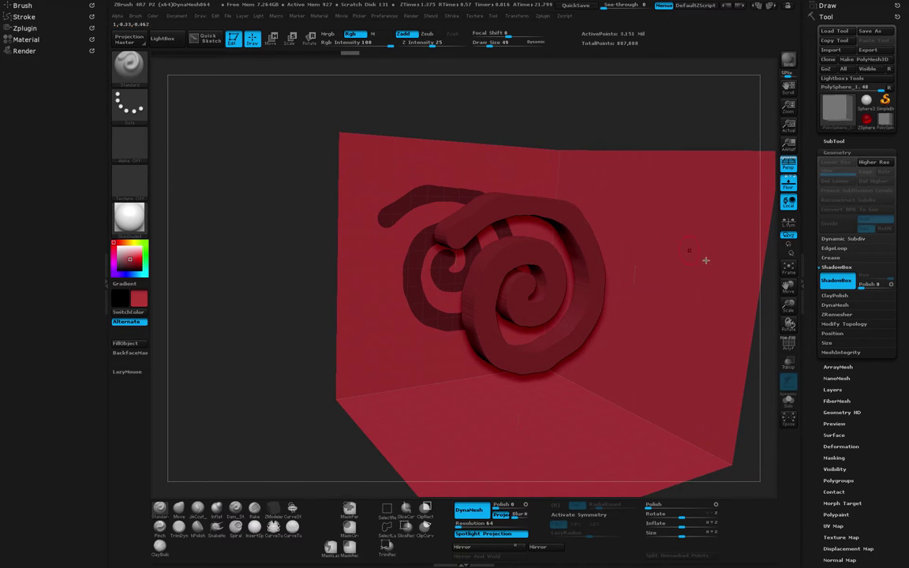
Step: Turn off ShadowBox to keep the spiral as a mesh, and remesh it with DynaMesh at resolution 128
{"action": "left_click", "coordinate": [835, 282]}
{"action": "left_click_drag", "start_coordinate": [284, 281], "coordinate": [245, 232]}
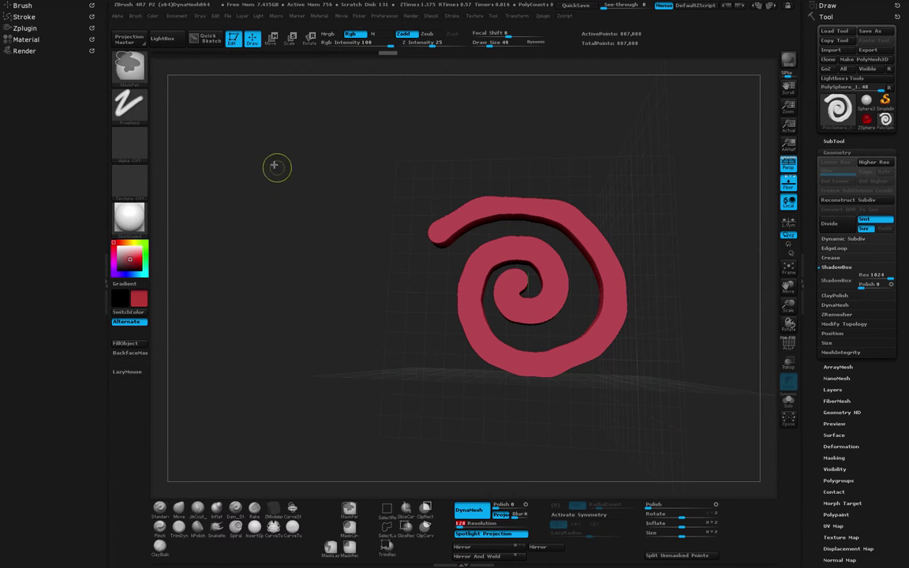
{"action": "mouse_move", "coordinate": [274, 166]}
{"action": "left_mouse_down", "text": "ctrl"}
{"action": "mouse_move", "coordinate": [345, 248]}
{"action": "mouse_move", "coordinate": [337, 312]}
{"action": "mouse_move", "coordinate": [385, 324]}
{"action": "mouse_move", "coordinate": [412, 361]}
{"action": "left_mouse_up", "text": "ctrl"}
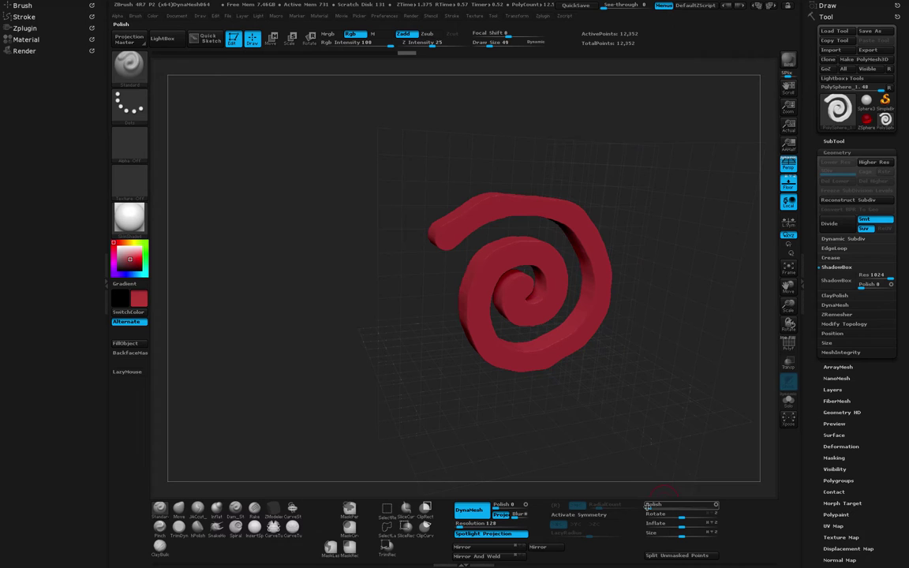
Step: Polish the spiral mesh to round off its hard edges
{"action": "left_click", "coordinate": [655, 505]}
{"action": "left_click_drag", "start_coordinate": [680, 397], "coordinate": [673, 368]}
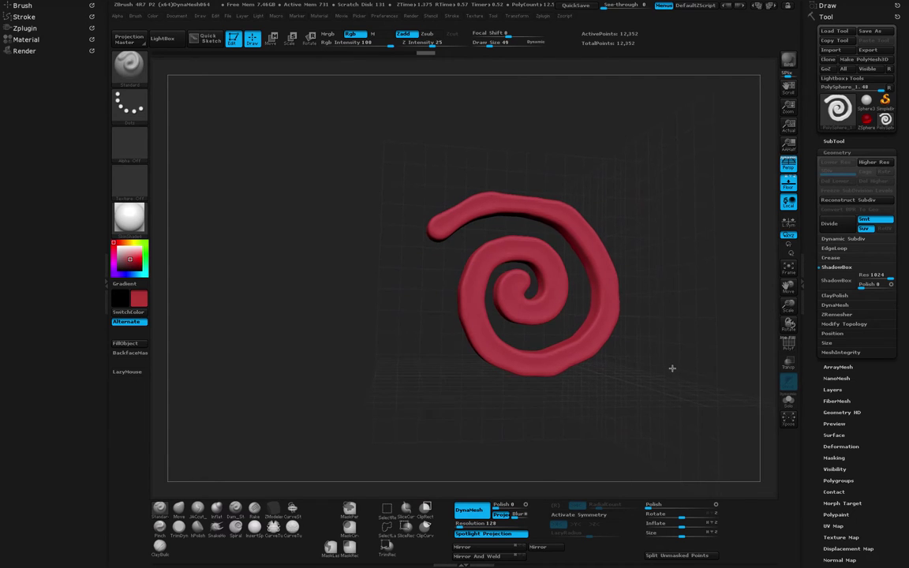
{"action": "left_click_drag", "start_coordinate": [357, 319], "coordinate": [335, 311], "text": "alt"}
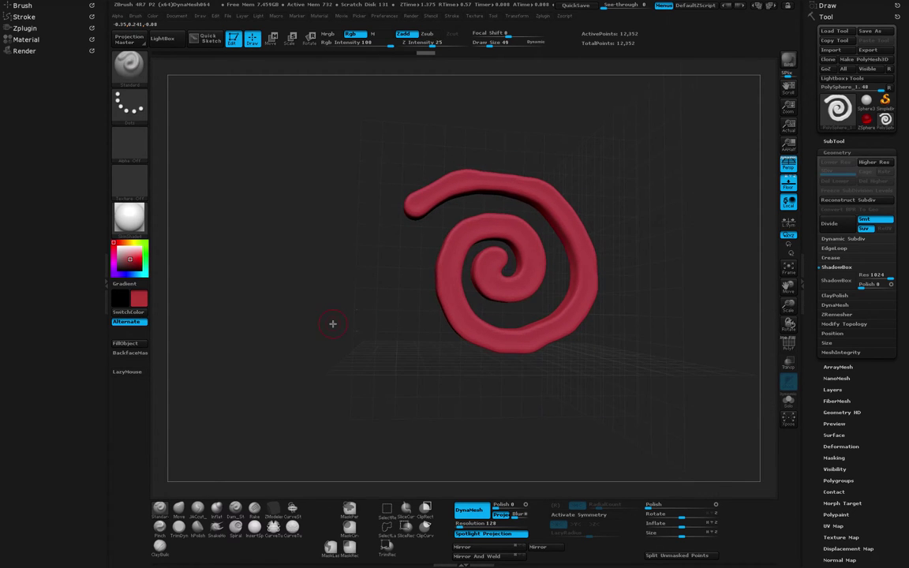
{"action": "mouse_move", "coordinate": [333, 324]}
{"action": "left_mouse_down"}
{"action": "mouse_move", "coordinate": [334, 305]}
{"action": "mouse_move", "coordinate": [321, 314]}
{"action": "mouse_move", "coordinate": [341, 337]}
{"action": "mouse_move", "coordinate": [322, 327]}
{"action": "mouse_move", "coordinate": [337, 329]}
{"action": "mouse_move", "coordinate": [331, 302]}
{"action": "mouse_move", "coordinate": [333, 326]}
{"action": "left_mouse_up"}
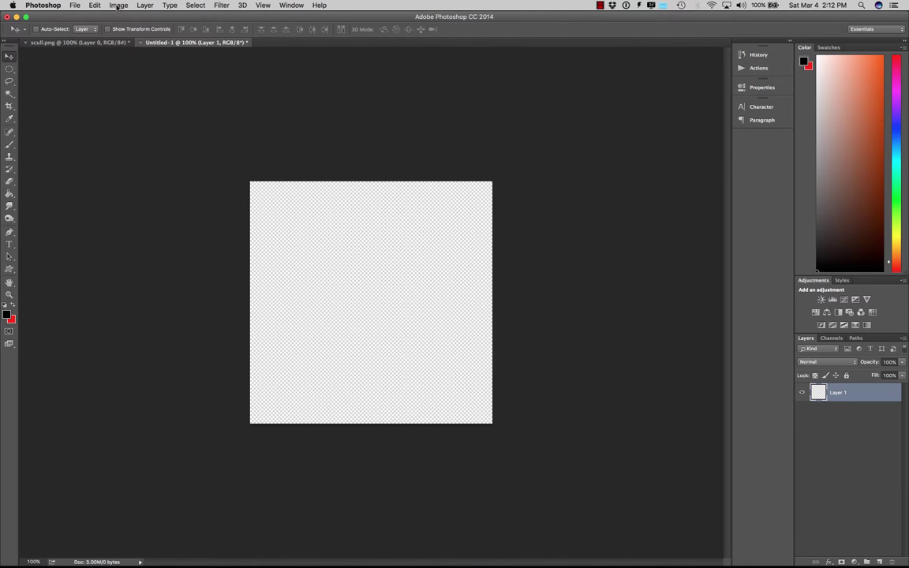
Step: Switch to Photoshop and check the pixel dimensions of the blank Untitled-1 document
{"action": "left_click", "coordinate": [117, 6]}
{"action": "left_click", "coordinate": [126, 79]}
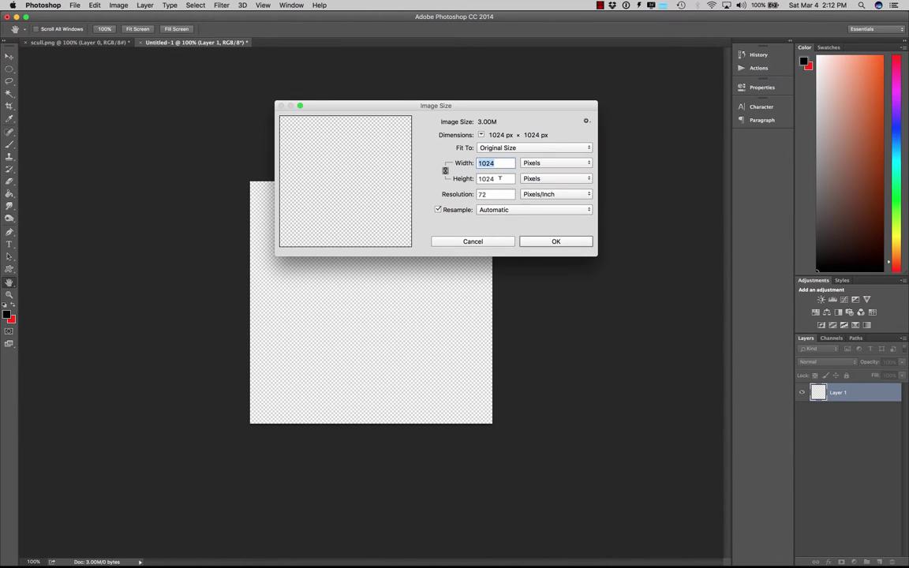
{"action": "key", "text": "Tab"}
{"action": "left_click_drag", "start_coordinate": [454, 112], "coordinate": [308, 133]}
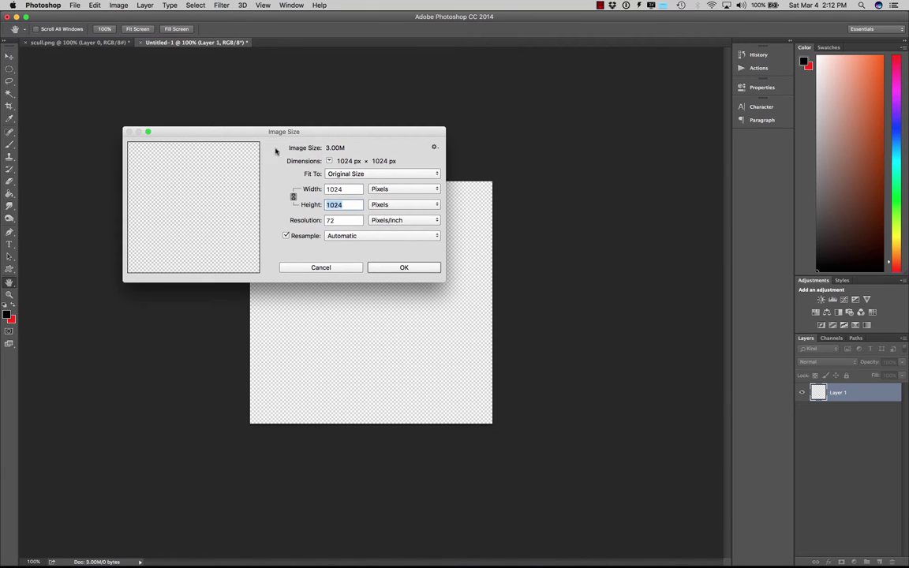
{"action": "left_click_drag", "start_coordinate": [249, 132], "coordinate": [251, 134]}
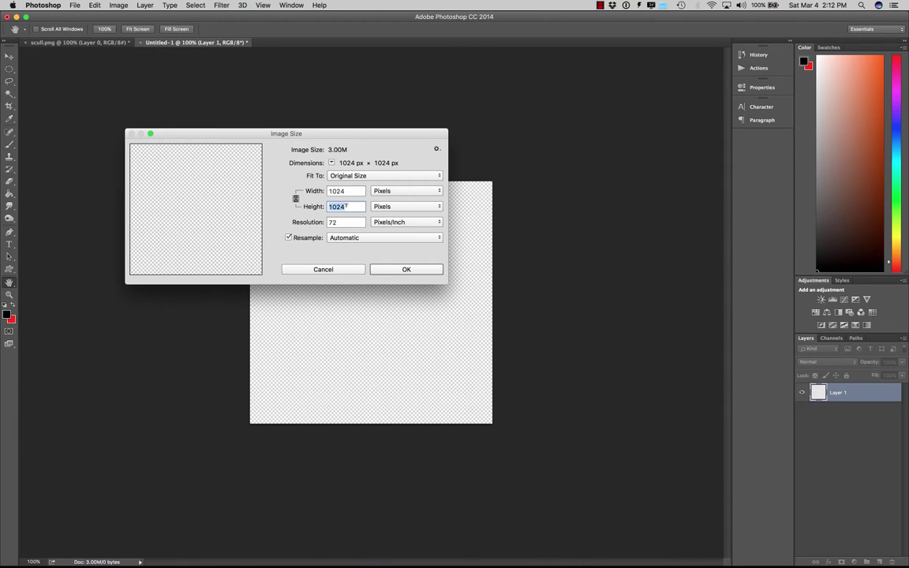
{"action": "left_click", "coordinate": [386, 269]}
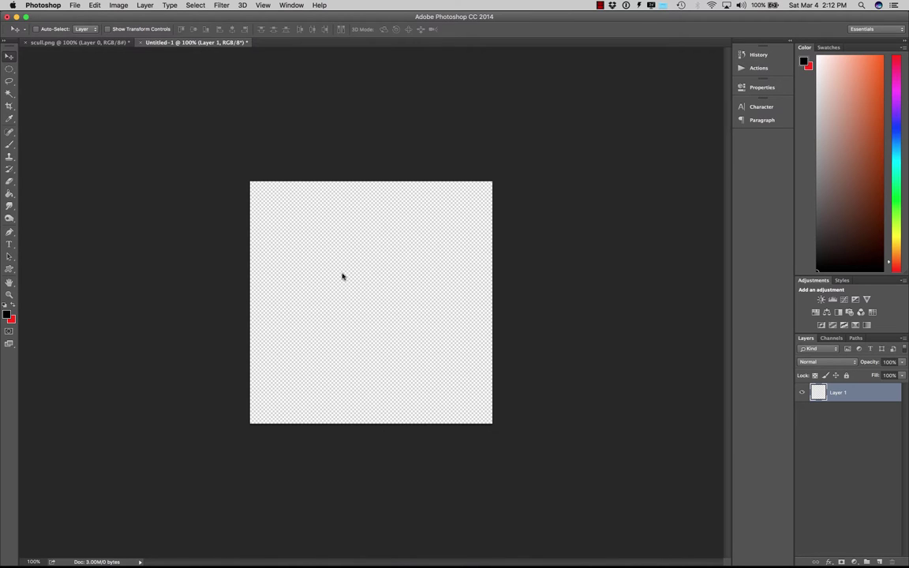
Step: Copy the skull artwork from scull.png into Untitled-1 and scale it to 91.37% width and 96.03% height, centred within the canvas
{"action": "left_click", "coordinate": [89, 43]}
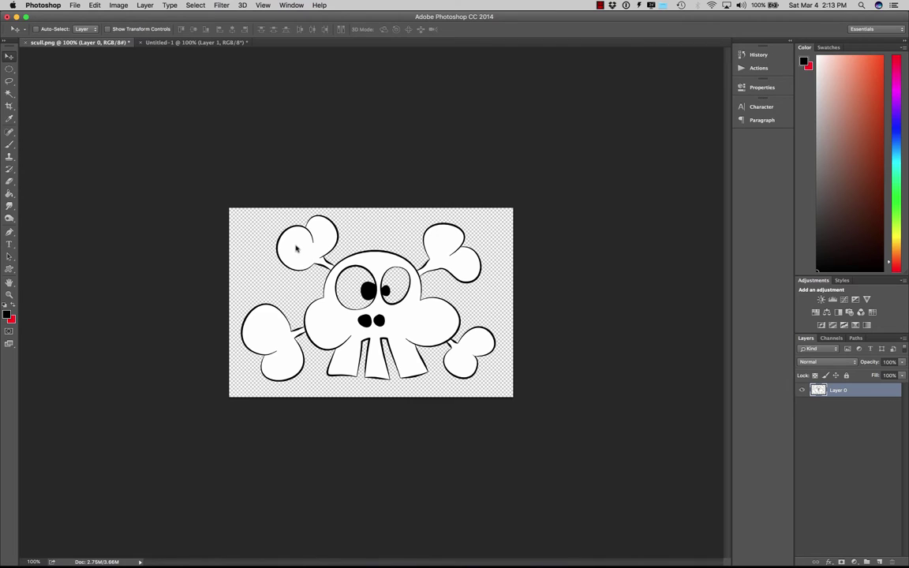
{"action": "mouse_move", "coordinate": [296, 248]}
{"action": "left_mouse_down"}
{"action": "mouse_move", "coordinate": [212, 107]}
{"action": "mouse_move", "coordinate": [192, 47]}
{"action": "mouse_move", "coordinate": [334, 256]}
{"action": "mouse_move", "coordinate": [307, 250]}
{"action": "left_mouse_up"}
{"action": "left_click", "coordinate": [94, 4]}
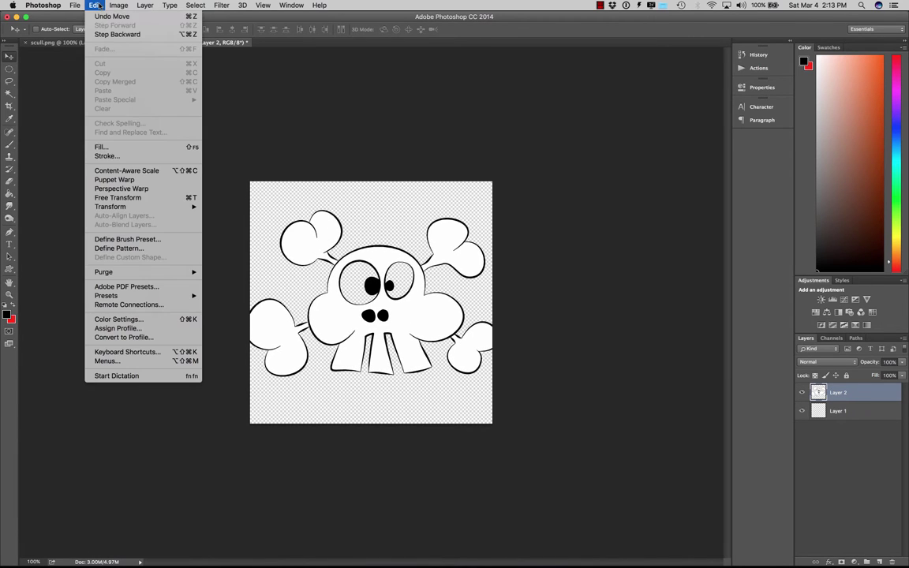
{"action": "mouse_move", "coordinate": [170, 206]}
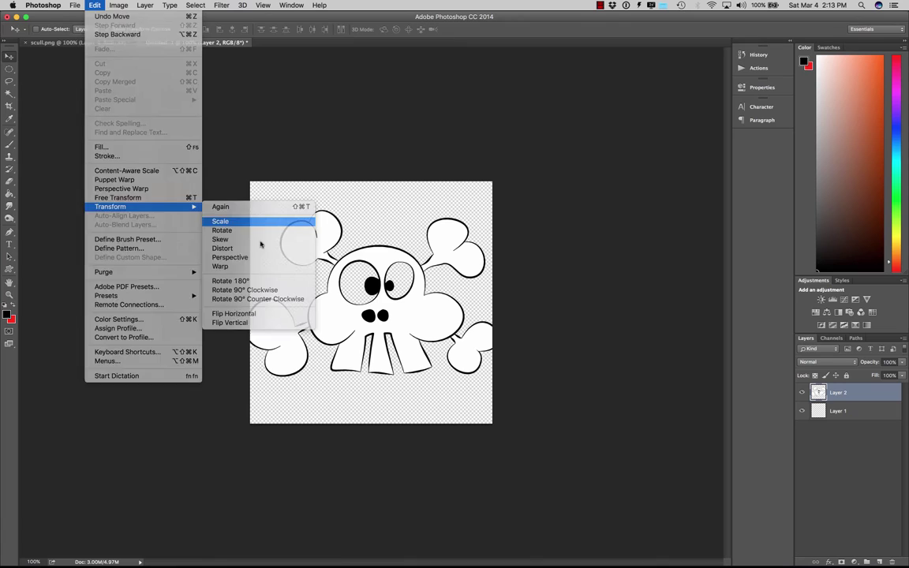
{"action": "left_click", "coordinate": [221, 222]}
{"action": "left_click_drag", "start_coordinate": [499, 380], "coordinate": [489, 370]}
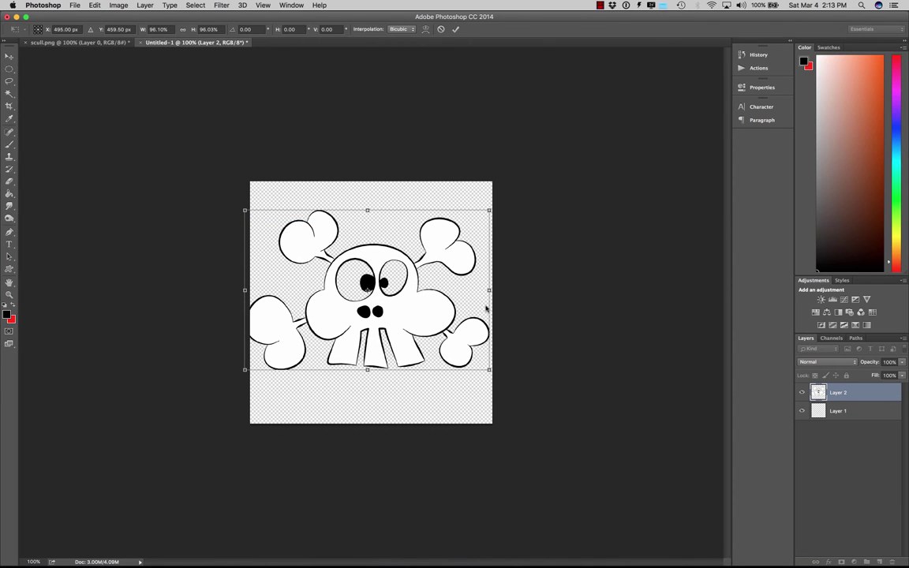
{"action": "left_click_drag", "start_coordinate": [488, 292], "coordinate": [478, 292]}
{"action": "left_click_drag", "start_coordinate": [381, 307], "coordinate": [388, 326]}
{"action": "left_click", "coordinate": [11, 56]}
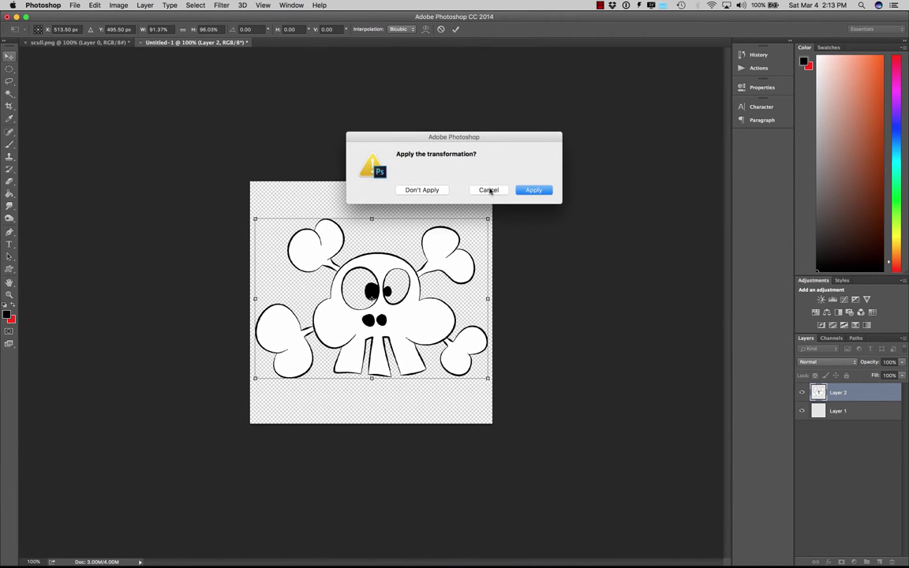
{"action": "left_click", "coordinate": [532, 189]}
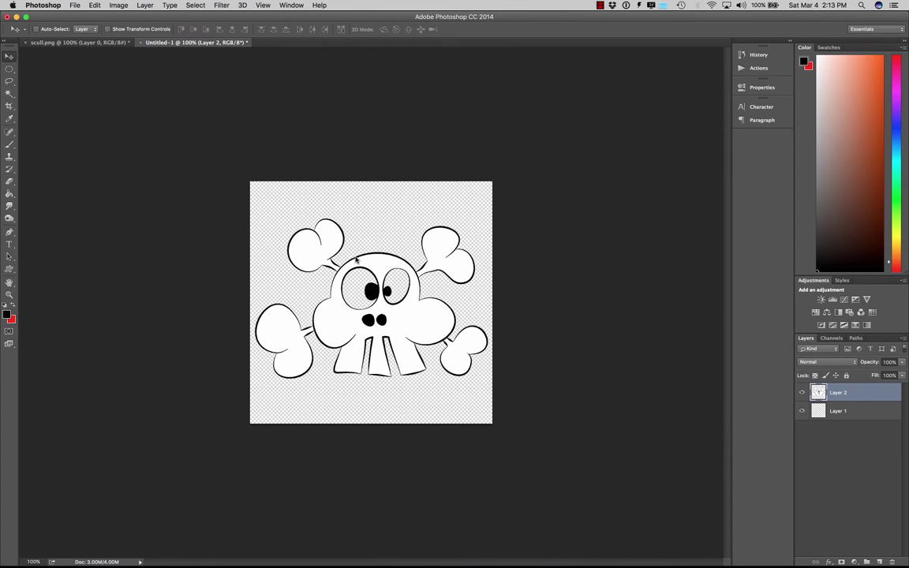
Step: Turn the skull on Layer 2 completely white with a Levels adjustment, raising the black output level to 255
{"action": "left_click", "coordinate": [841, 412]}
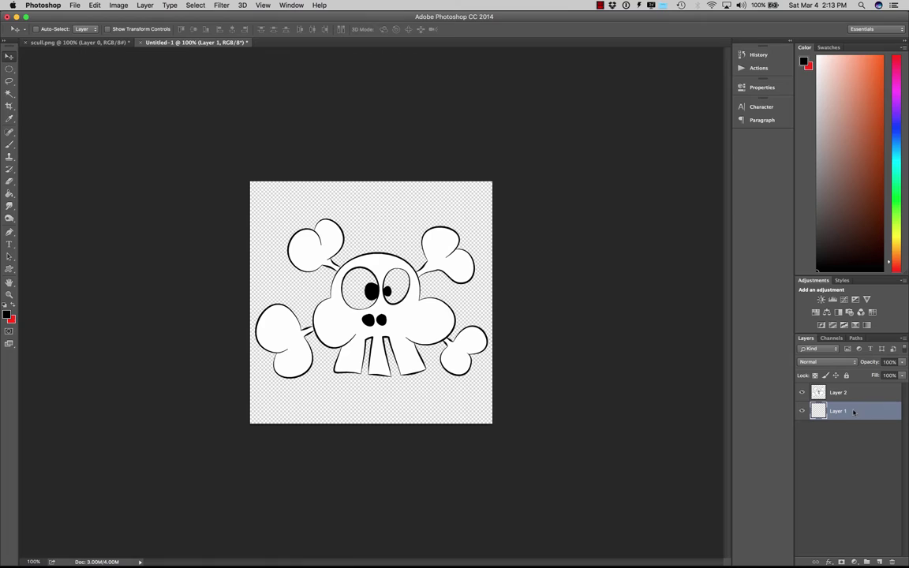
{"action": "left_click", "coordinate": [843, 393]}
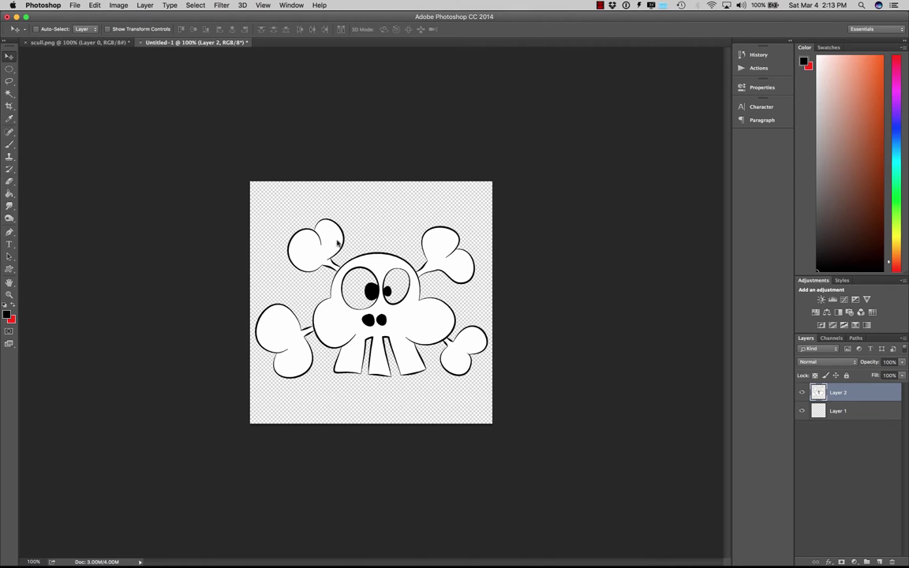
{"action": "left_click", "coordinate": [118, 5]}
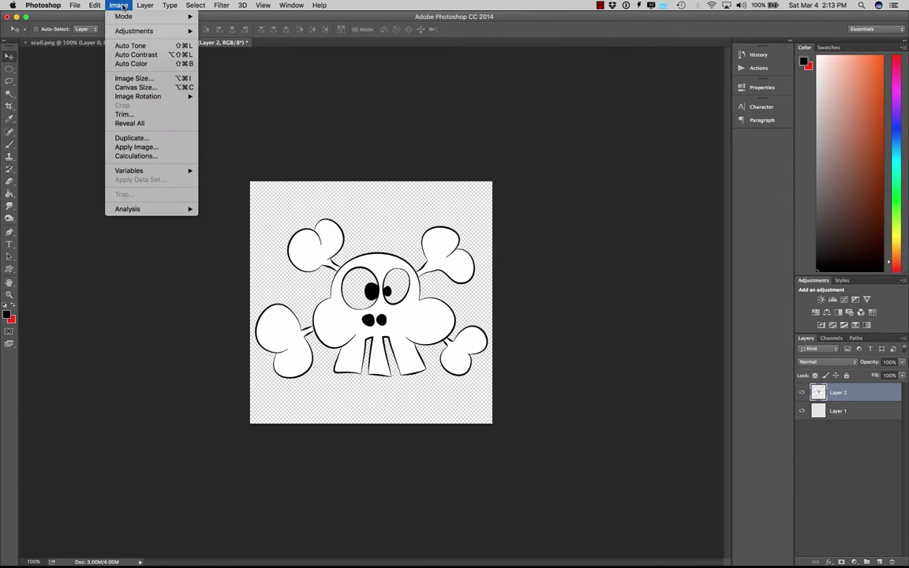
{"action": "mouse_move", "coordinate": [142, 30]}
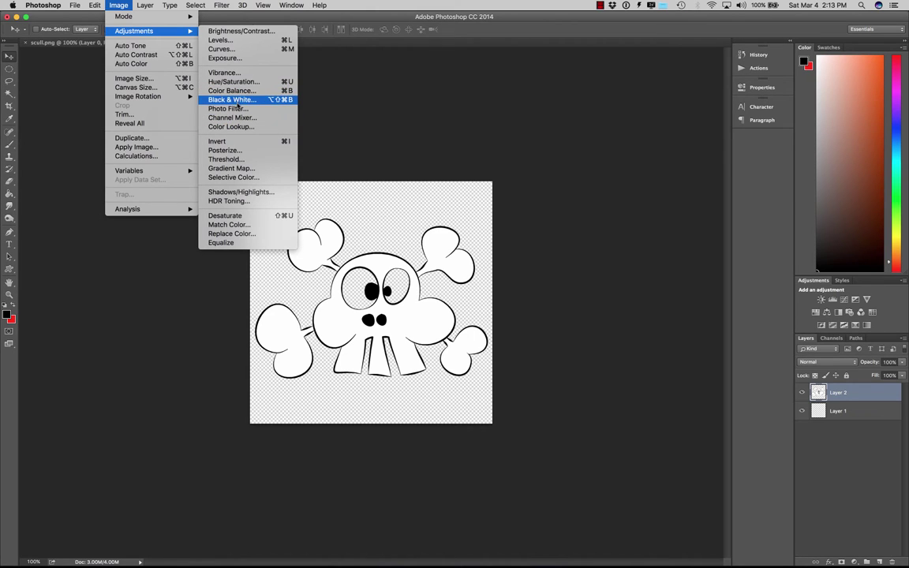
{"action": "left_click", "coordinate": [221, 40]}
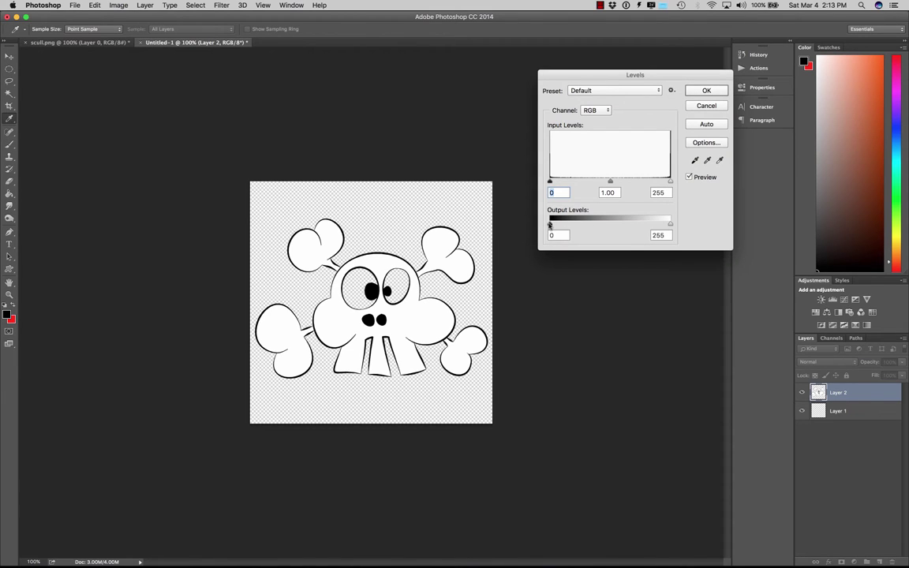
{"action": "left_click_drag", "start_coordinate": [551, 225], "coordinate": [697, 233]}
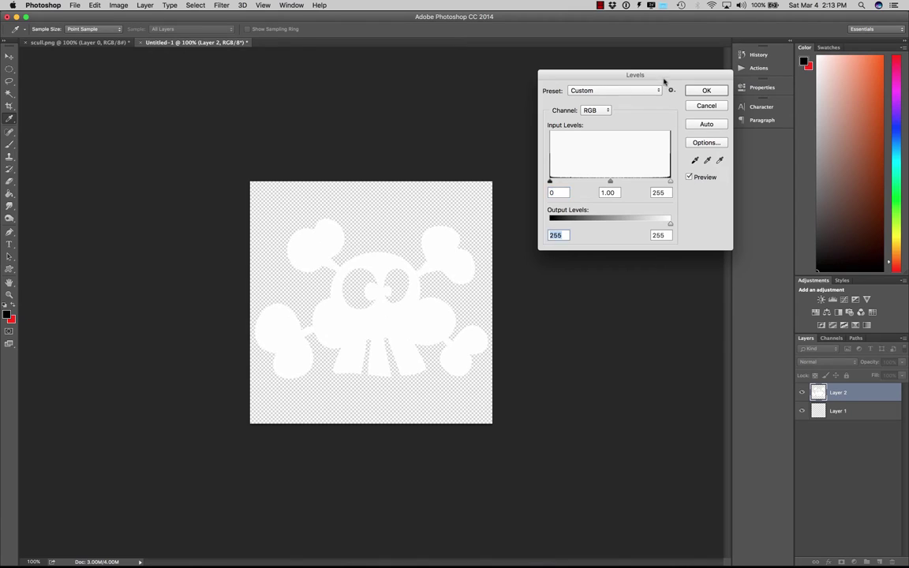
{"action": "left_click_drag", "start_coordinate": [665, 76], "coordinate": [651, 127]}
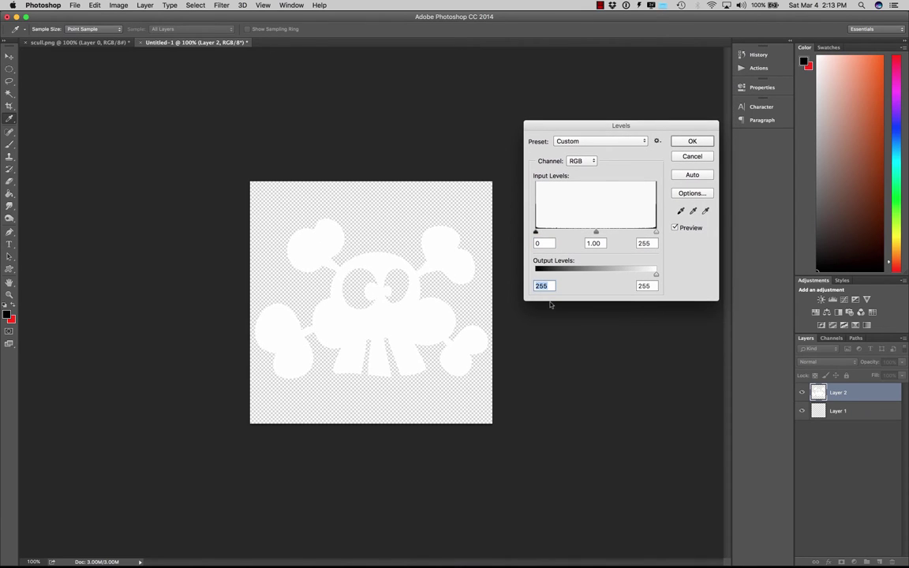
{"action": "left_click", "coordinate": [707, 142]}
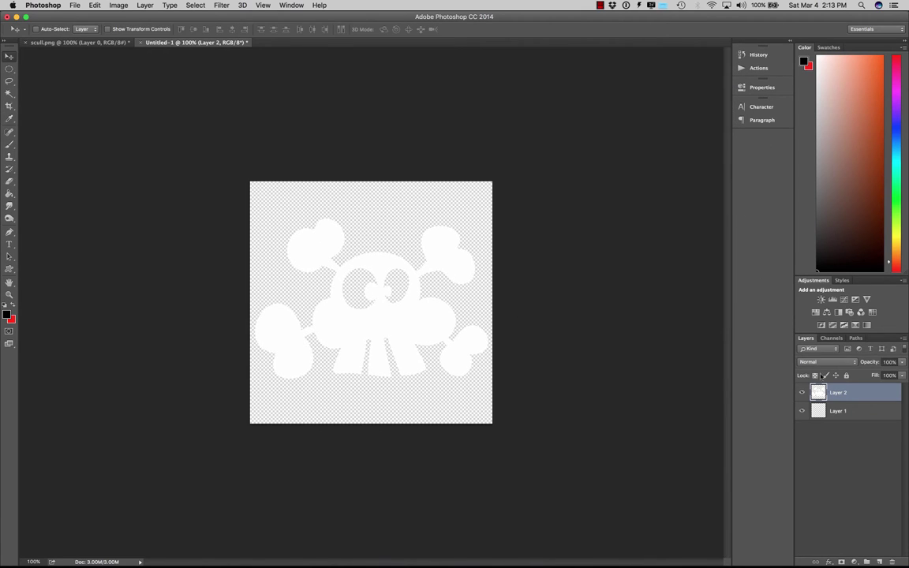
Step: Fill Layer 1 behind the skull with solid black using the Paint Bucket
{"action": "left_click", "coordinate": [838, 411]}
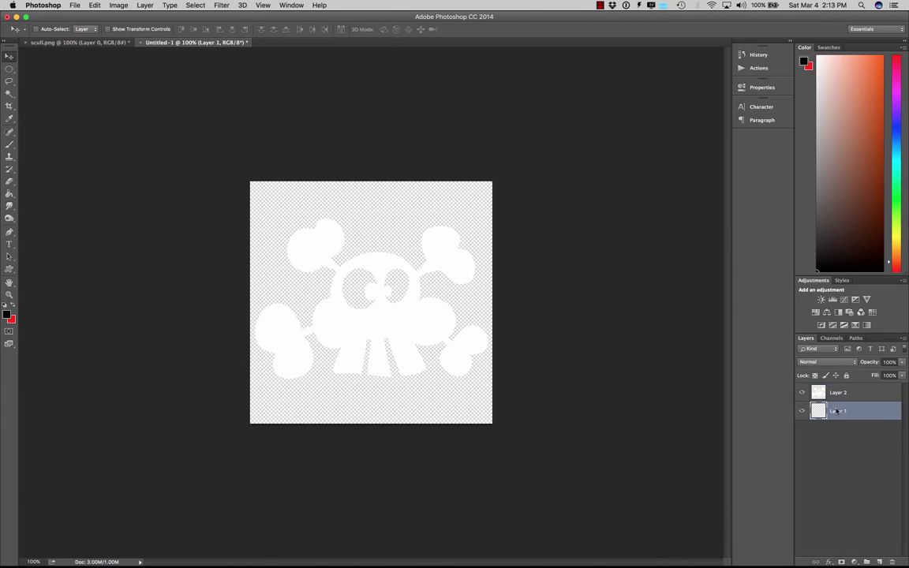
{"action": "left_click", "coordinate": [7, 315]}
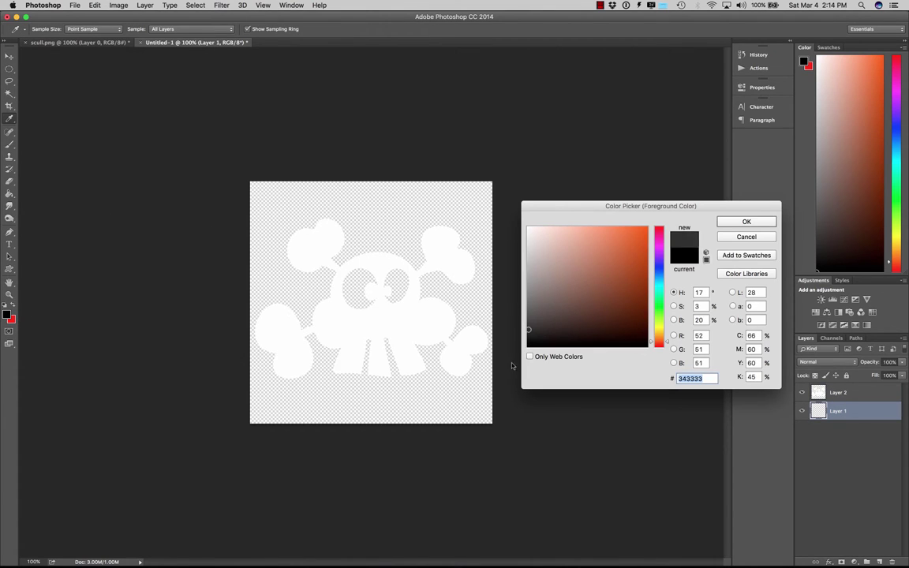
{"action": "left_click", "coordinate": [747, 223]}
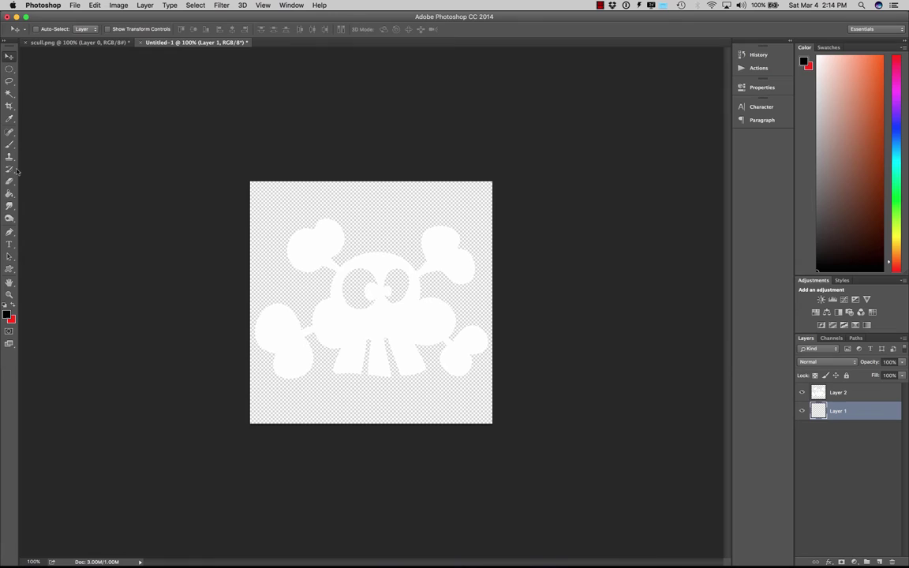
{"action": "left_click", "coordinate": [8, 193]}
{"action": "left_click", "coordinate": [270, 199]}
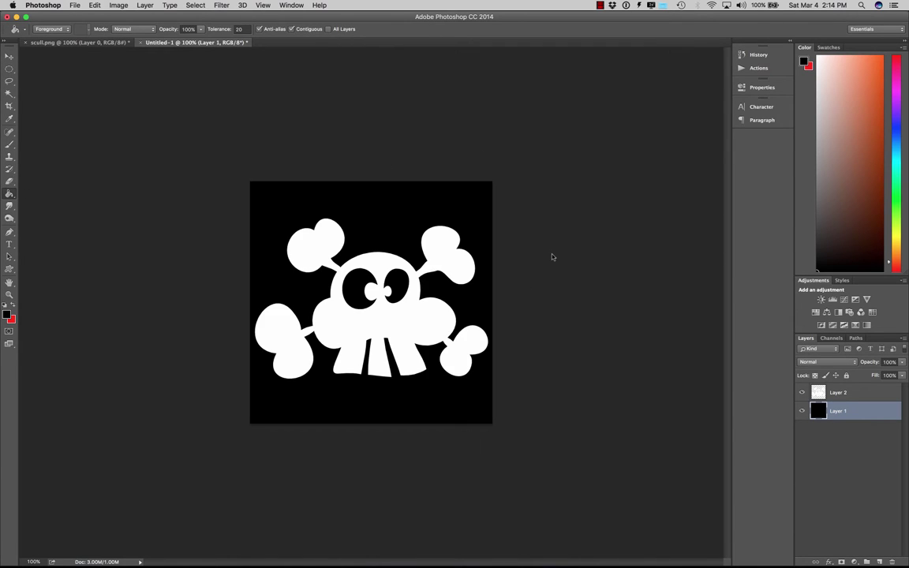
{"action": "left_click", "coordinate": [9, 56]}
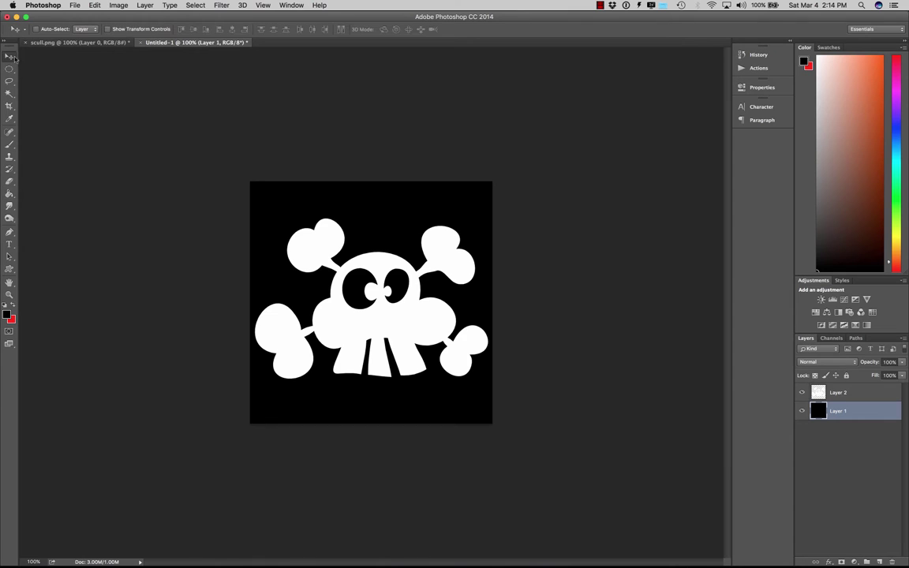
Step: Save the document to the Desktop in Photoshop format under the name CartoonSkull
{"action": "left_click", "coordinate": [74, 7]}
{"action": "left_click", "coordinate": [157, 107]}
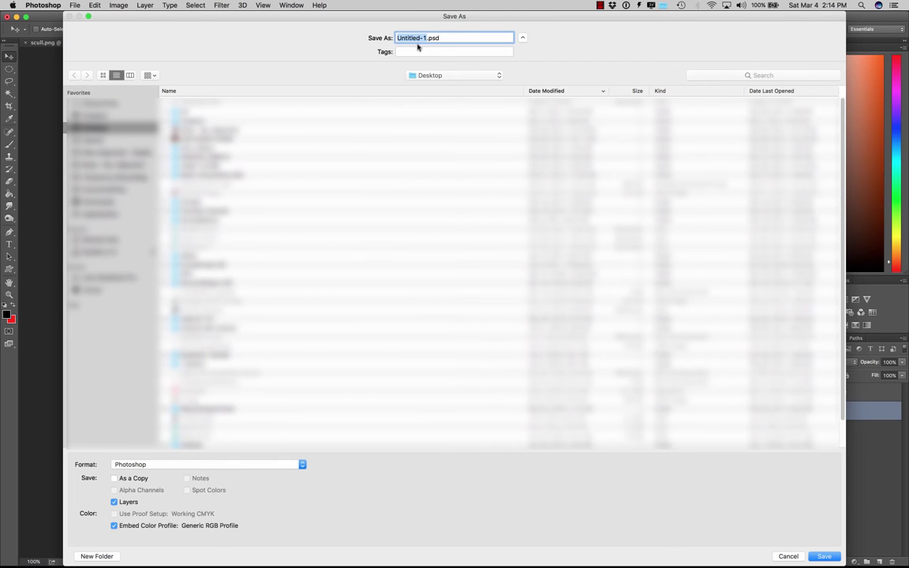
{"action": "type", "text": "sc"}
{"action": "key", "text": "BackSpace"}
{"action": "key", "text": "BackSpace"}
{"action": "type", "text": "CartoonSkull"}
{"action": "key", "text": "Return"}
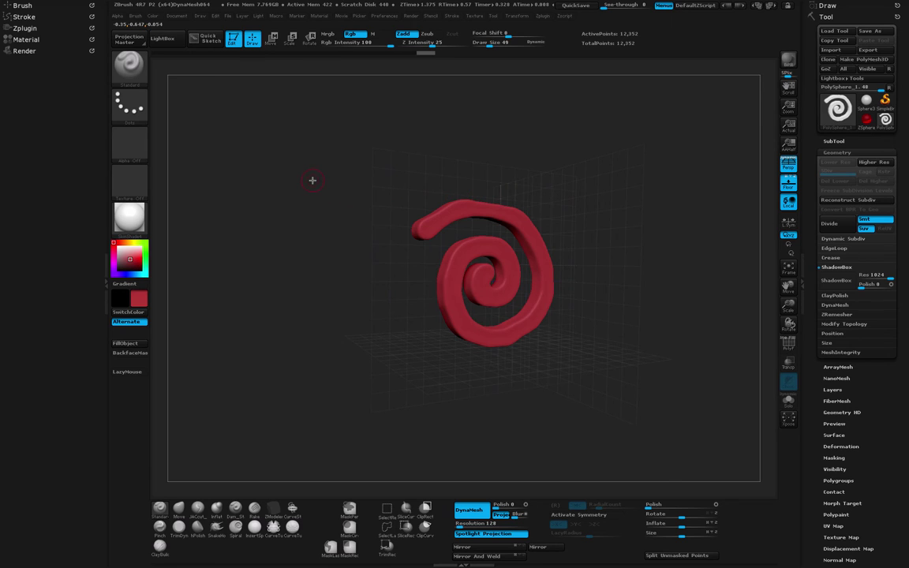
Step: Switch to ZBrush and import CartoonSkull.psd from the Desktop as an alpha
{"action": "left_click", "coordinate": [129, 142]}
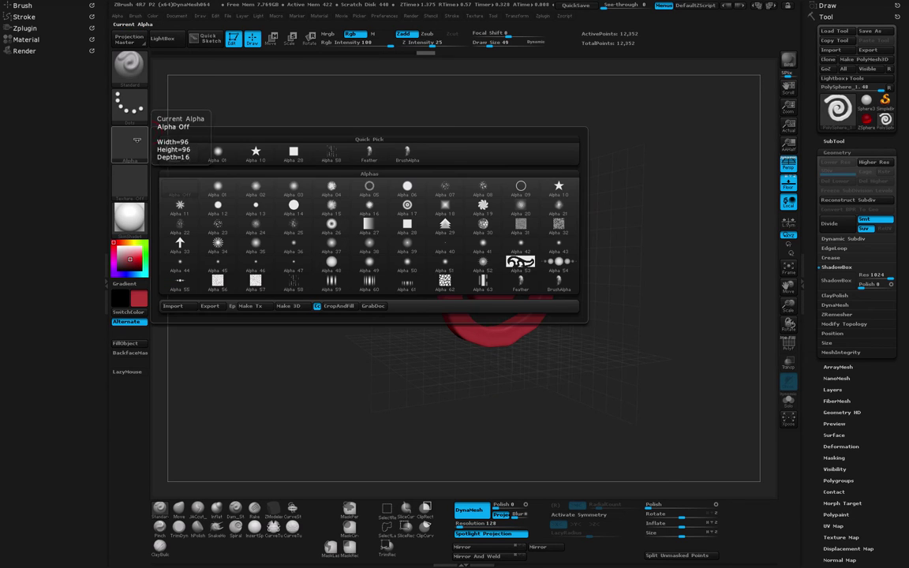
{"action": "left_click", "coordinate": [173, 306]}
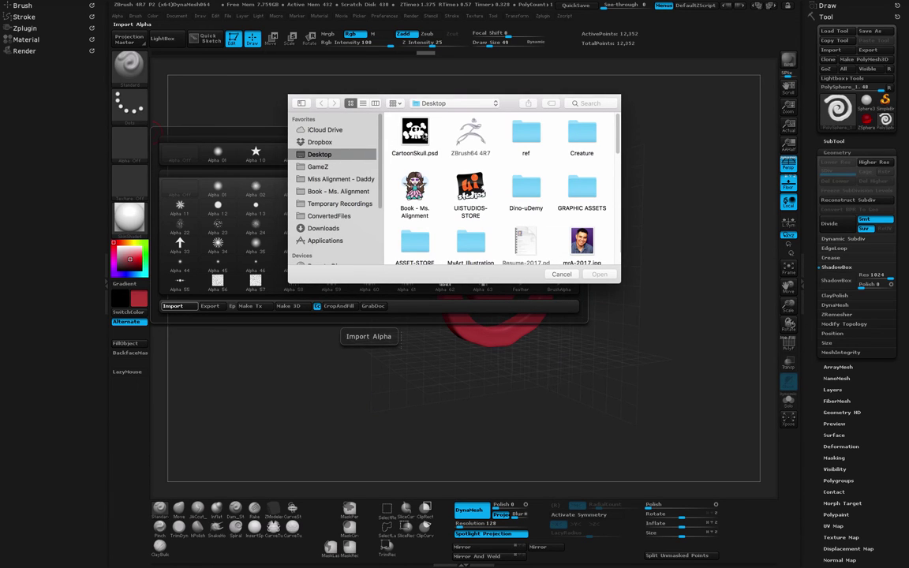
{"action": "left_click", "coordinate": [414, 134]}
{"action": "left_click", "coordinate": [599, 274]}
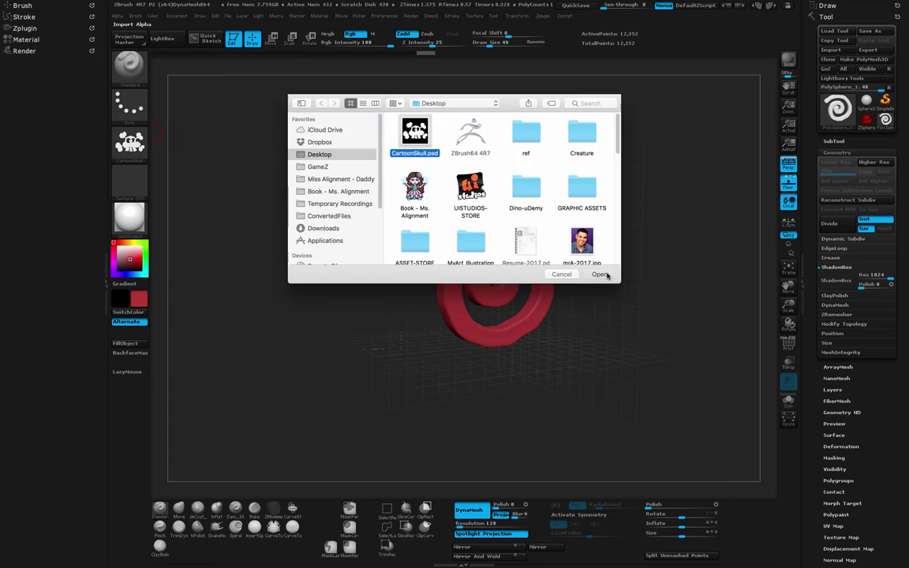
{"action": "mouse_move", "coordinate": [142, 140]}
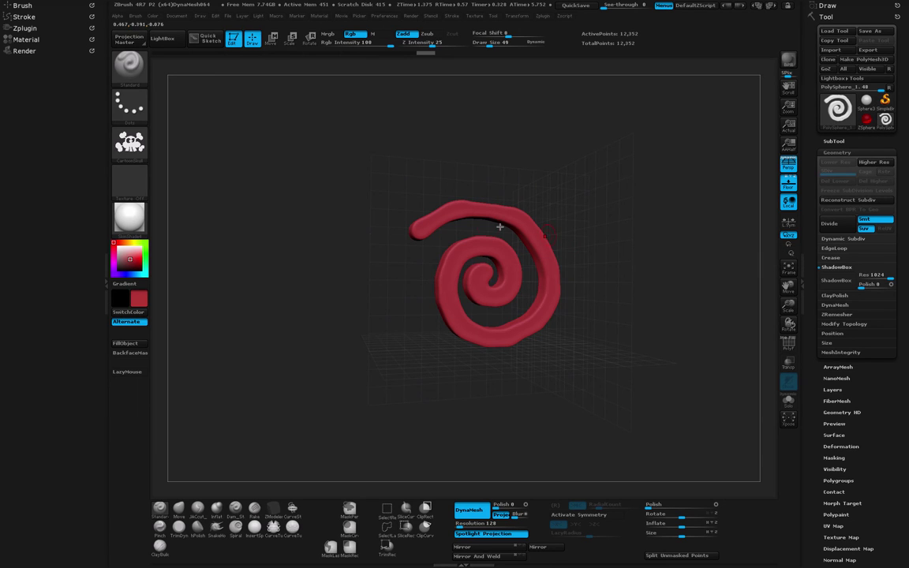
Step: Turn ShadowBox back on for the spiral mesh and clear all masks from its walls, facing the back wall straight on
{"action": "left_click", "coordinate": [837, 281]}
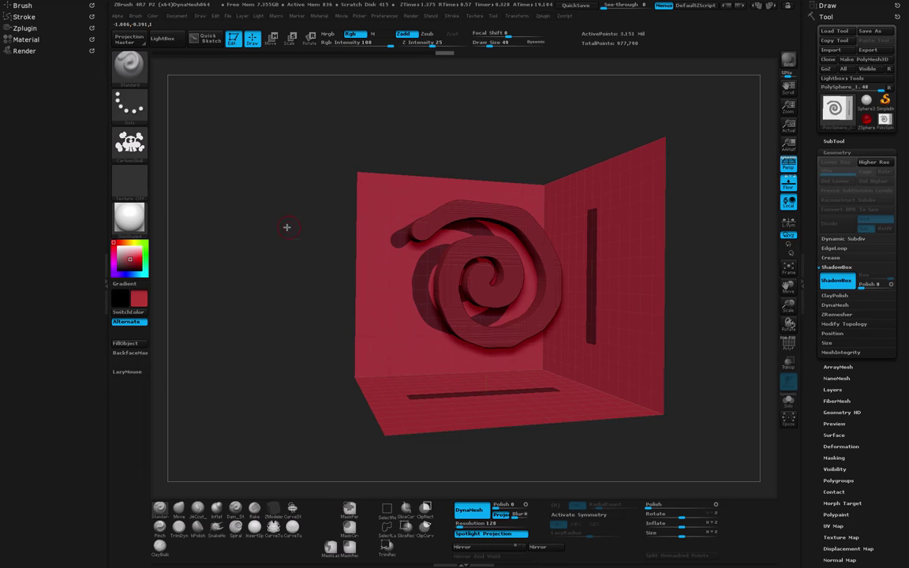
{"action": "key", "text": "ctrl"}
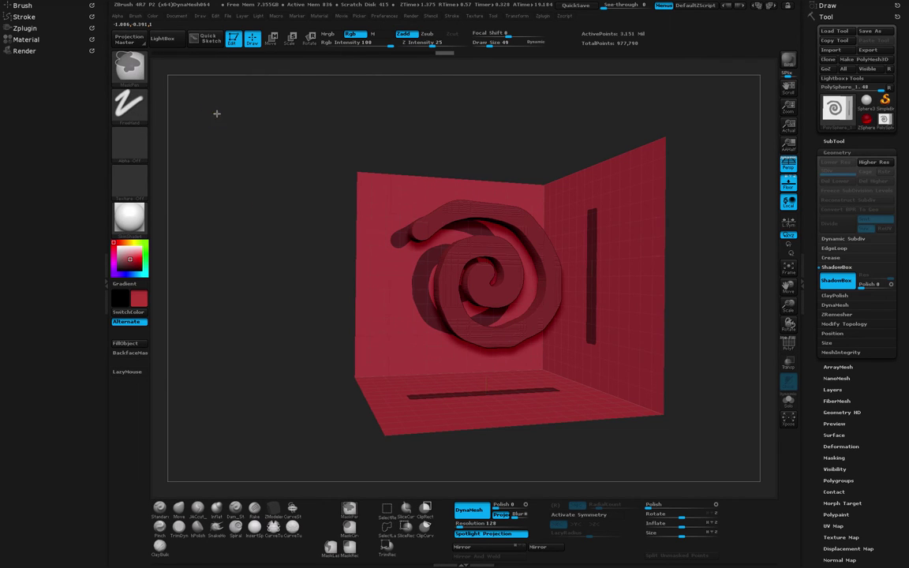
{"action": "left_click_drag", "start_coordinate": [262, 164], "coordinate": [295, 199], "text": "ctrl"}
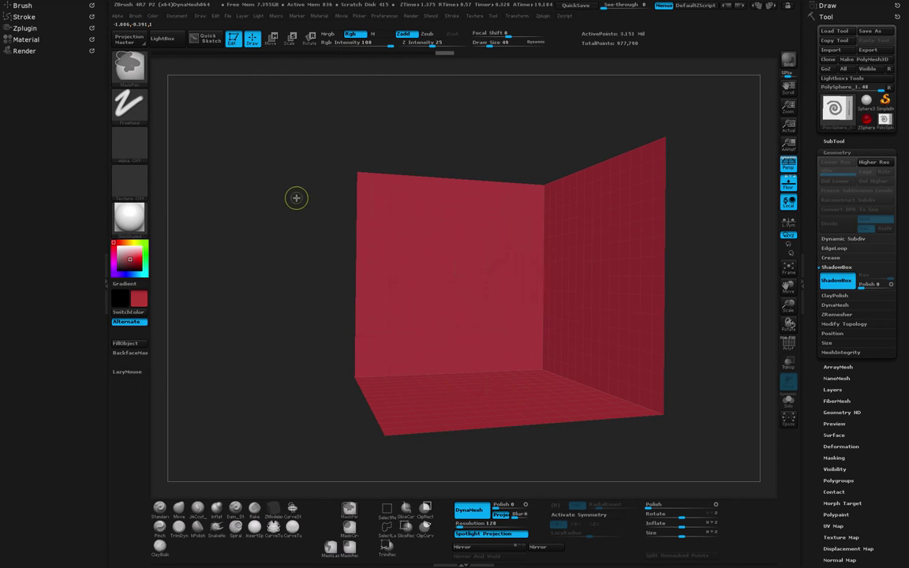
{"action": "left_click_drag", "start_coordinate": [289, 234], "coordinate": [284, 232], "text": "shift"}
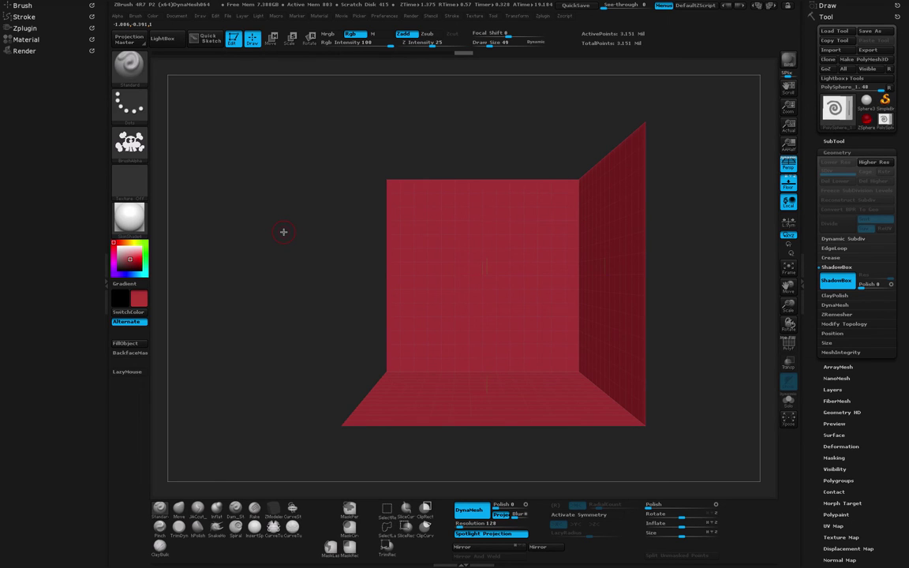
Step: Assign the CartoonSkull alpha and the DragRect stroke to the masking brush
{"action": "key", "text": "ctrl"}
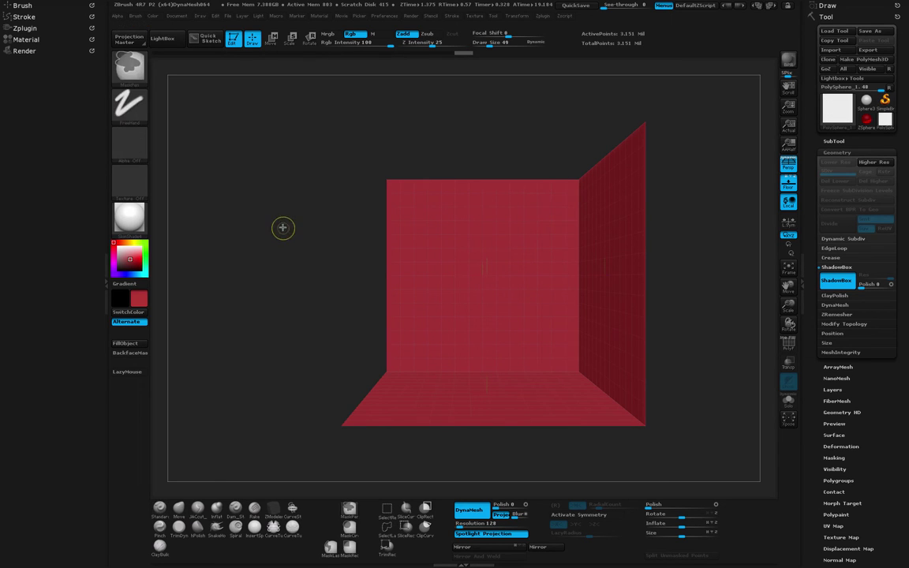
{"action": "left_click", "coordinate": [129, 142]}
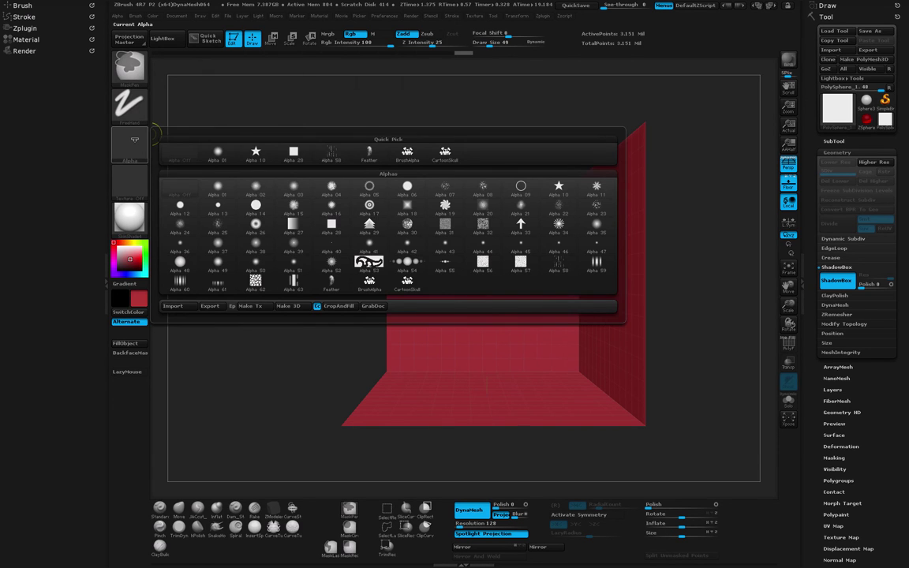
{"action": "left_click", "coordinate": [445, 151]}
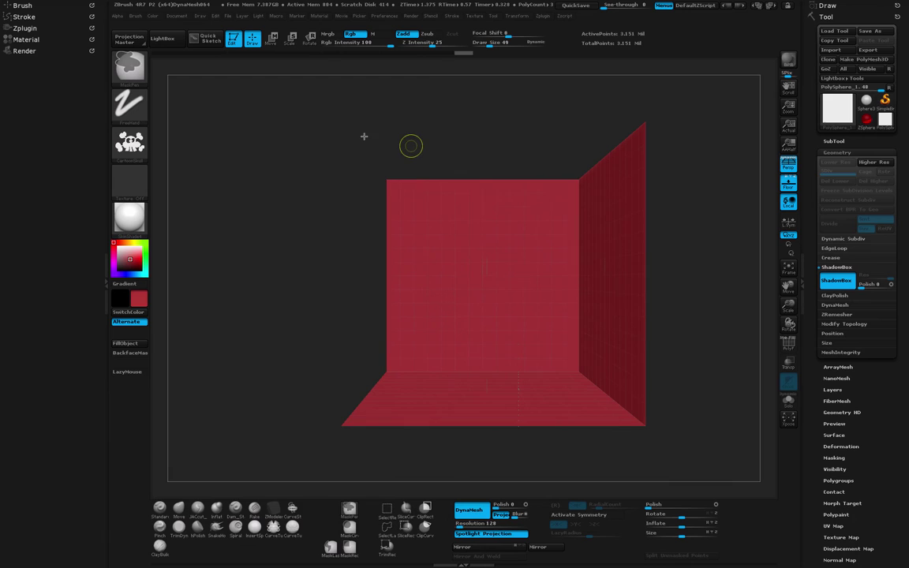
{"action": "left_click", "coordinate": [134, 110]}
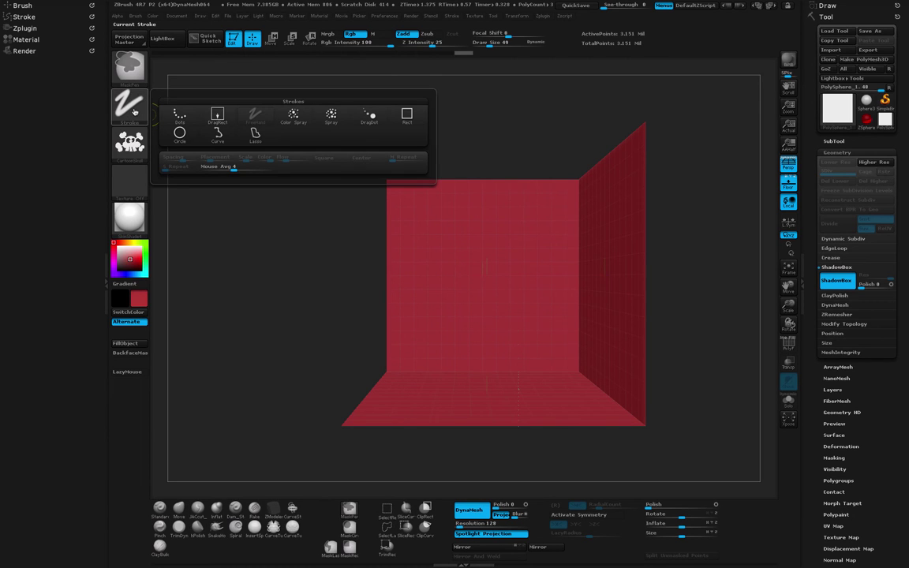
{"action": "mouse_move", "coordinate": [218, 115]}
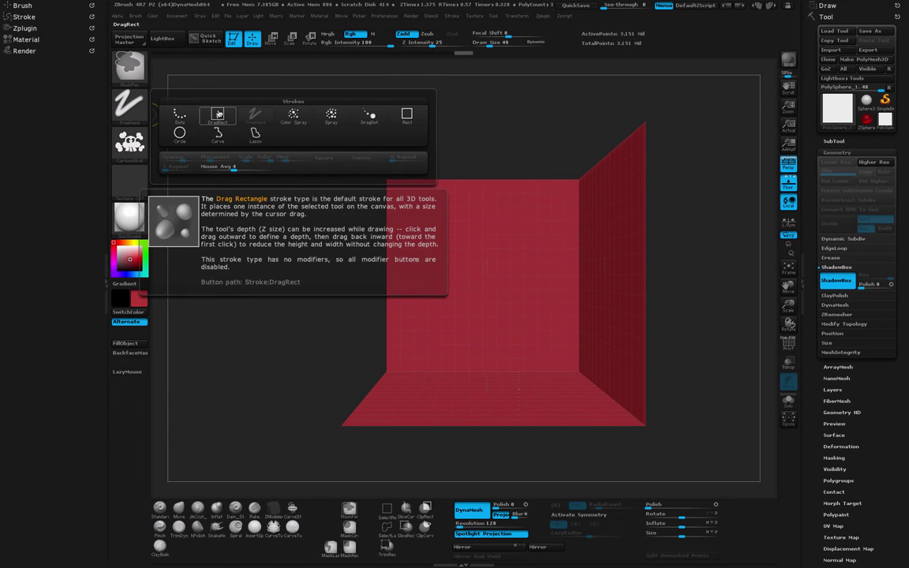
{"action": "left_click", "coordinate": [219, 115]}
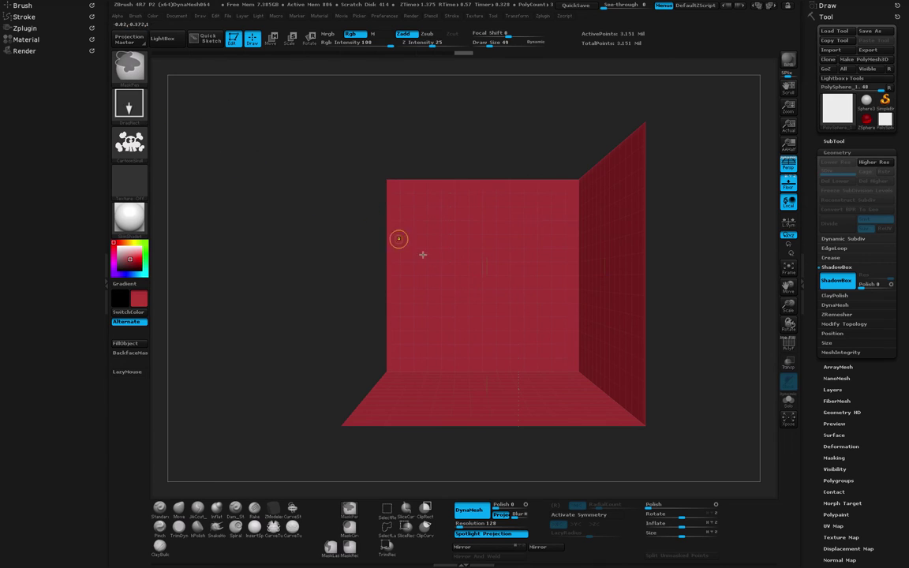
Step: Set the masking brush's Focal Shift to -100 and draw a large upright skull mask at the center of the ShadowBox back wall
{"action": "left_click_drag", "start_coordinate": [397, 239], "coordinate": [428, 83]}
{"action": "mouse_move", "coordinate": [510, 36]}
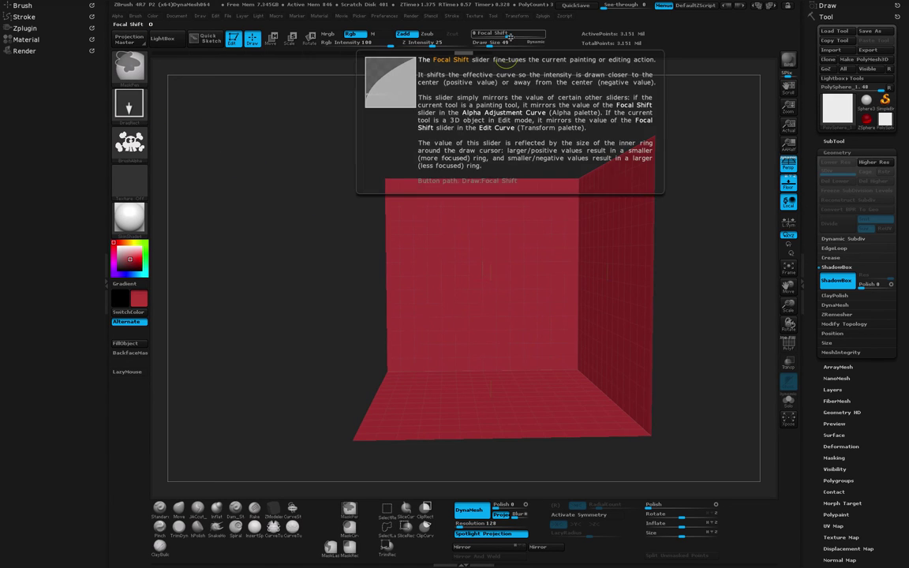
{"action": "left_click_drag", "start_coordinate": [510, 36], "coordinate": [426, 36]}
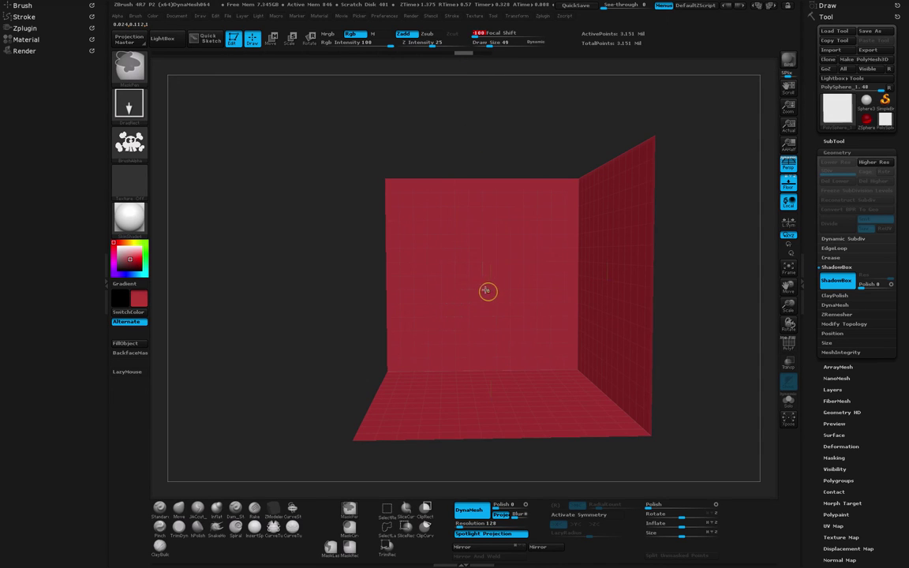
{"action": "left_click_drag", "start_coordinate": [487, 282], "coordinate": [489, 314]}
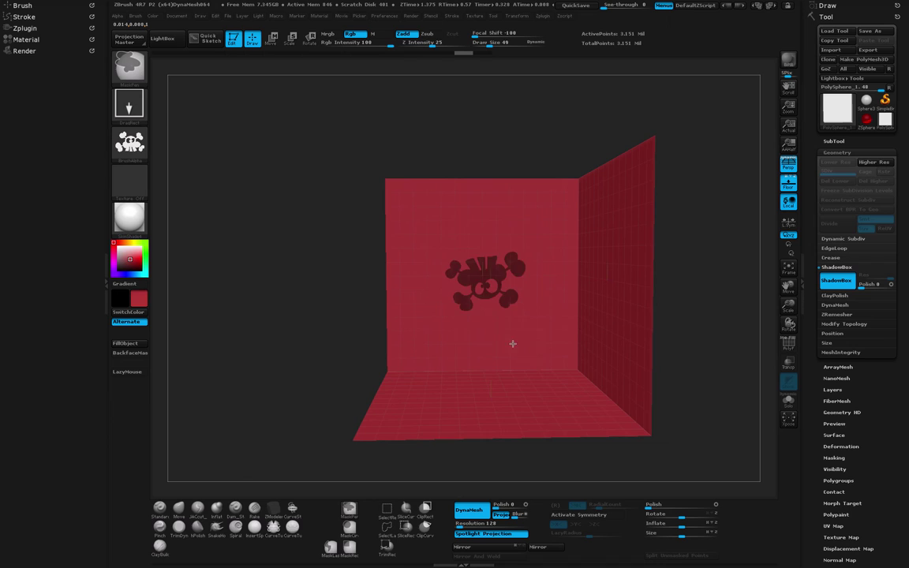
{"action": "mouse_move", "coordinate": [512, 344]}
{"action": "left_mouse_down"}
{"action": "mouse_move", "coordinate": [542, 237]}
{"action": "mouse_move", "coordinate": [523, 114]}
{"action": "mouse_move", "coordinate": [509, 156]}
{"action": "mouse_move", "coordinate": [485, 146]}
{"action": "mouse_move", "coordinate": [479, 158]}
{"action": "left_mouse_up"}
Step: Activate the Standard brush and turn off ShadowBox to turn the masked skull into a standalone mesh
{"action": "key", "text": "b"}
{"action": "key", "text": "s"}
{"action": "key", "text": "t"}
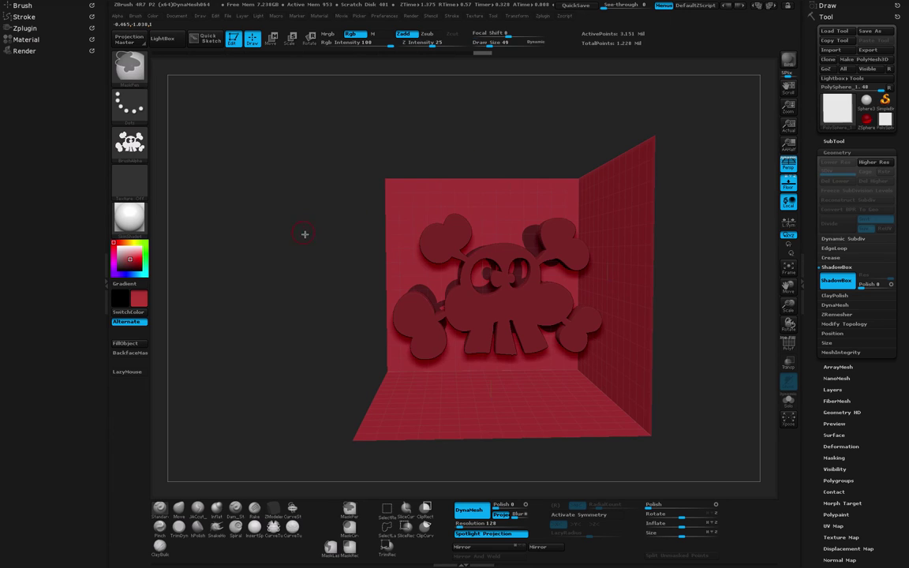
{"action": "left_click_drag", "start_coordinate": [303, 275], "coordinate": [268, 249]}
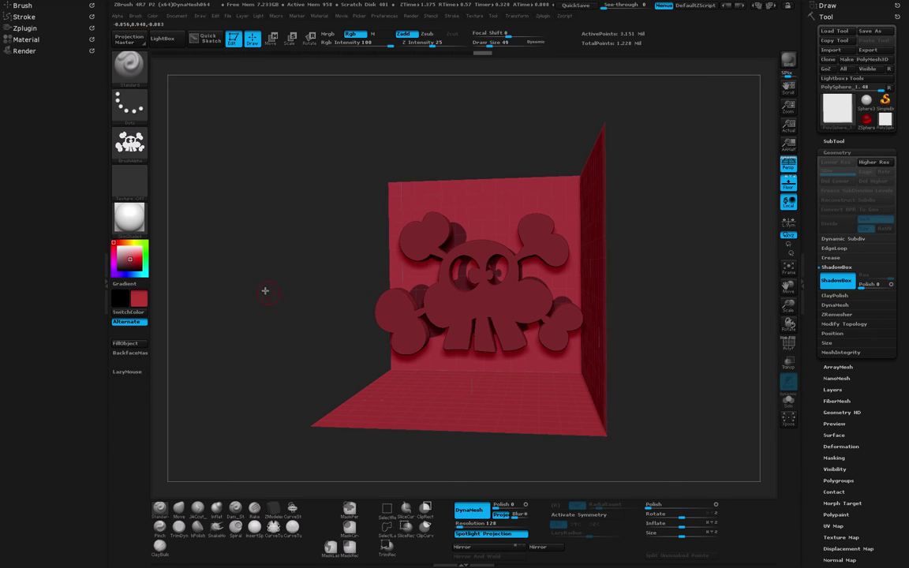
{"action": "left_click_drag", "start_coordinate": [265, 291], "coordinate": [341, 294]}
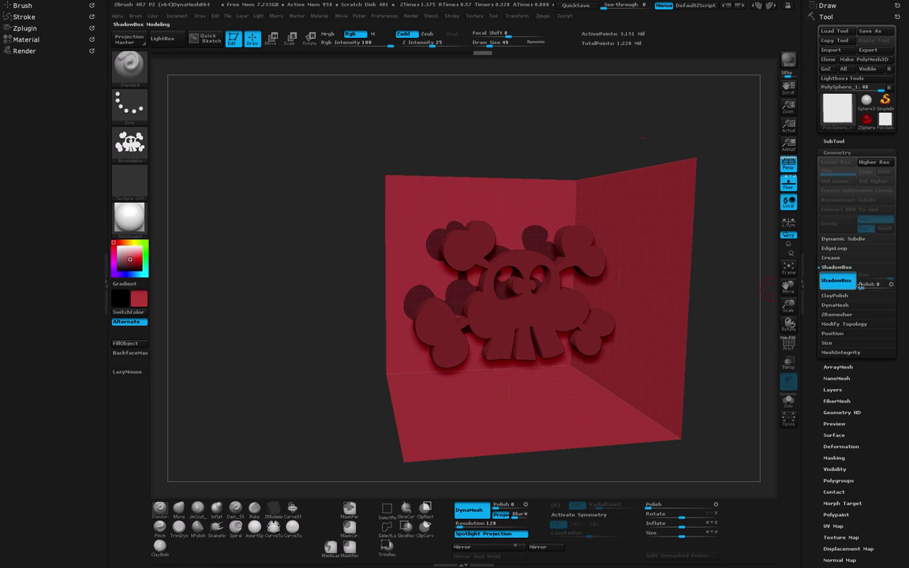
{"action": "left_click", "coordinate": [835, 282]}
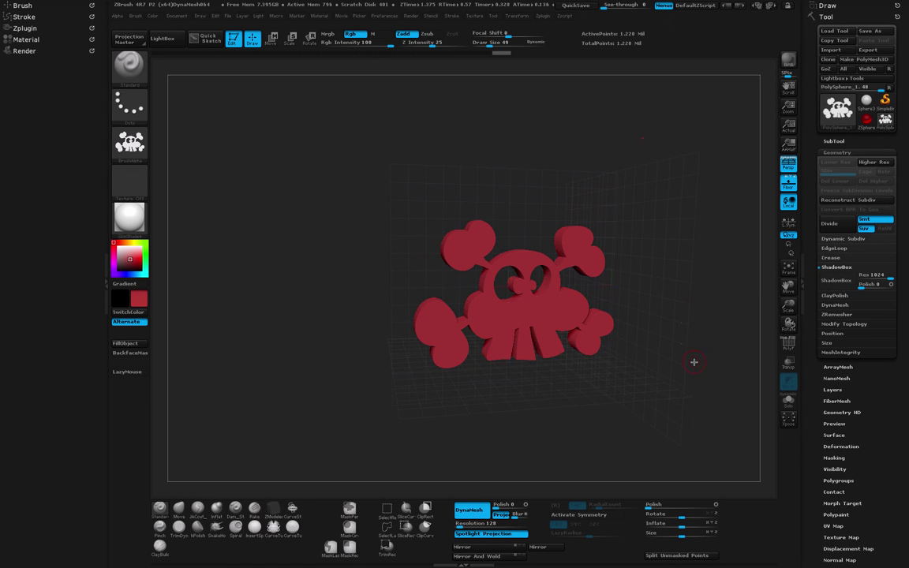
Step: Change the skull's display color to white
{"action": "left_click_drag", "start_coordinate": [689, 365], "coordinate": [546, 384]}
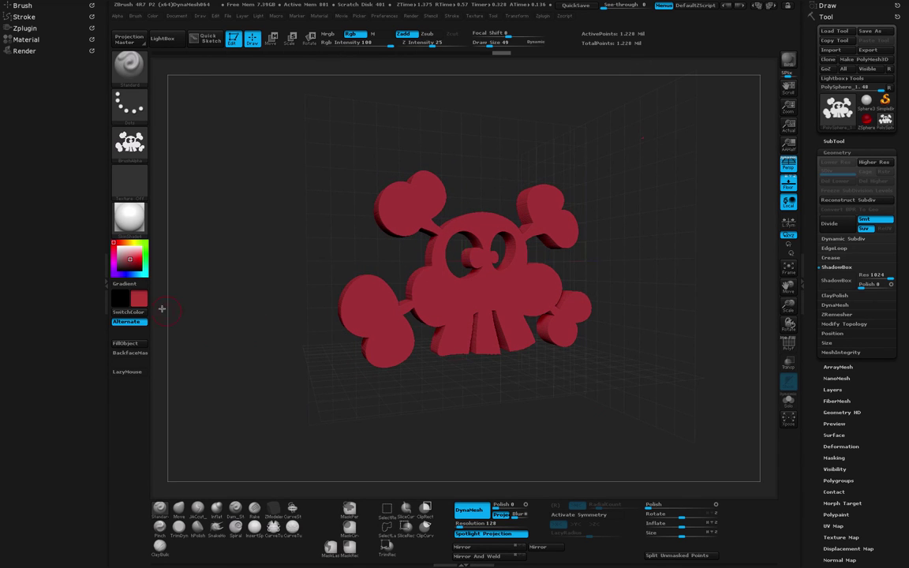
{"action": "left_click", "coordinate": [118, 247]}
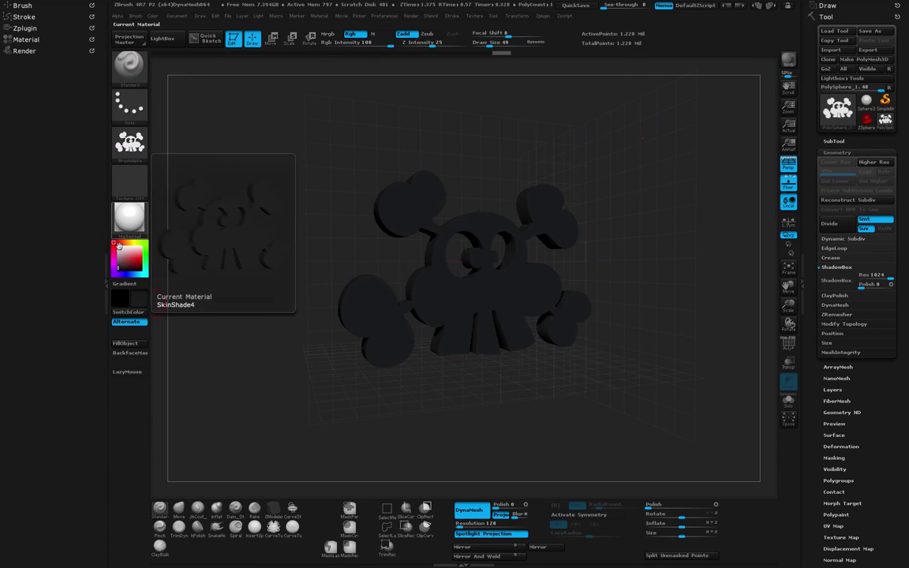
{"action": "left_click", "coordinate": [115, 243]}
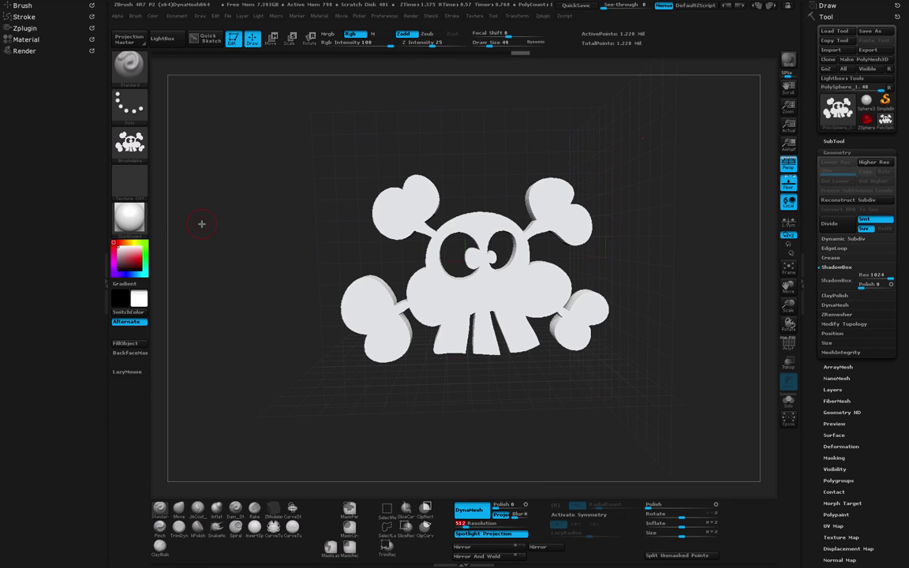
Step: Reset the masking brush to no alpha with the Dots stroke, and remesh the skull with DynaMesh at resolution 512
{"action": "left_click", "coordinate": [131, 143]}
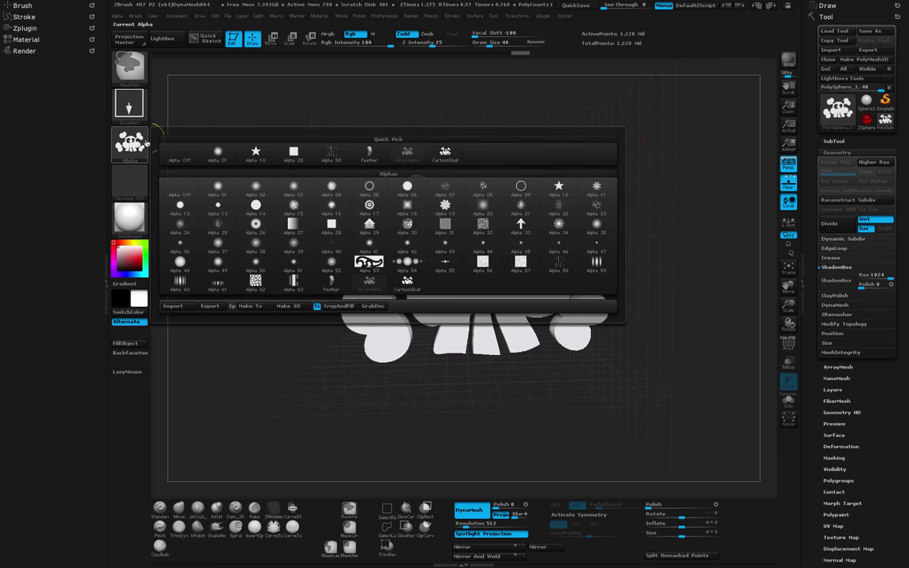
{"action": "left_click", "coordinate": [174, 152]}
{"action": "left_click", "coordinate": [130, 102]}
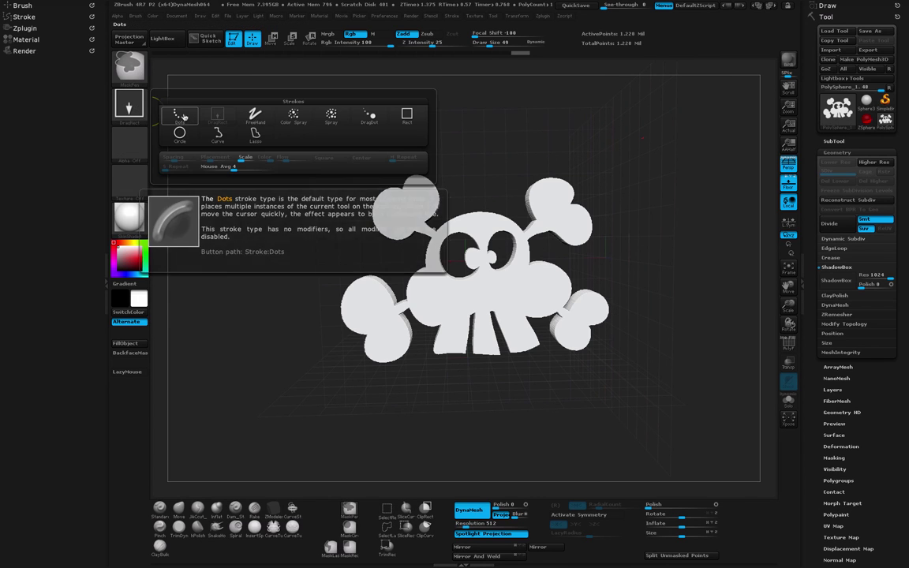
{"action": "left_click", "coordinate": [169, 110]}
{"action": "left_click_drag", "start_coordinate": [226, 130], "coordinate": [309, 213], "text": "ctrl"}
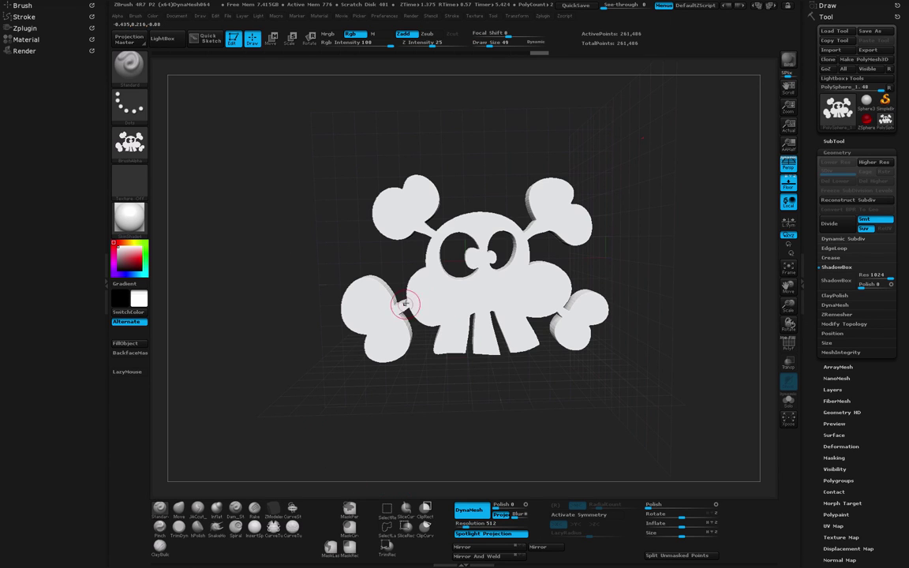
Step: Smooth the skull's surface and edges with the Polish deformation
{"action": "left_click_drag", "start_coordinate": [272, 222], "coordinate": [277, 225]}
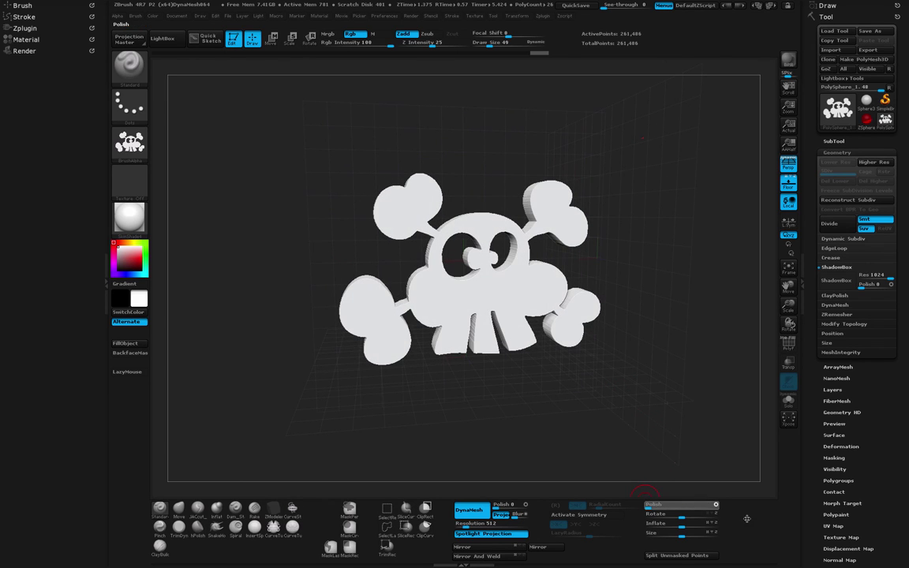
{"action": "left_click_drag", "start_coordinate": [722, 468], "coordinate": [730, 316]}
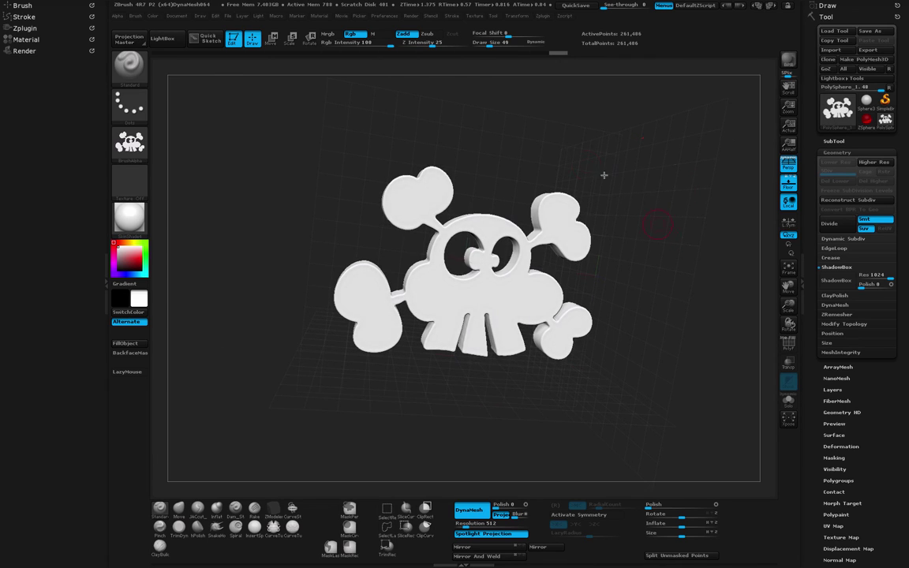
{"action": "left_click_drag", "start_coordinate": [309, 114], "coordinate": [367, 146]}
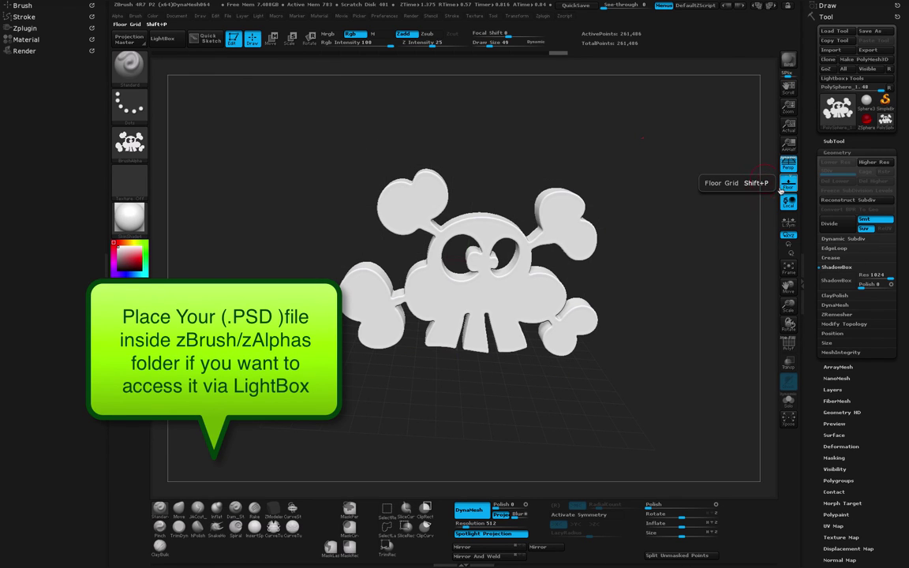
Step: Enlarge the floor grid beneath the skull and render the model with BPR shadows
{"action": "left_click_drag", "start_coordinate": [710, 202], "coordinate": [706, 201]}
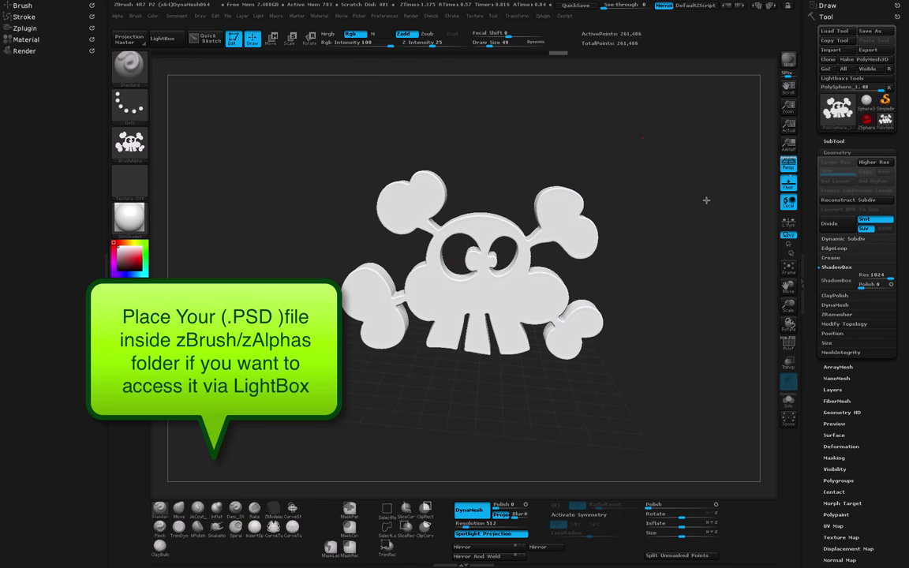
{"action": "left_click", "coordinate": [200, 16]}
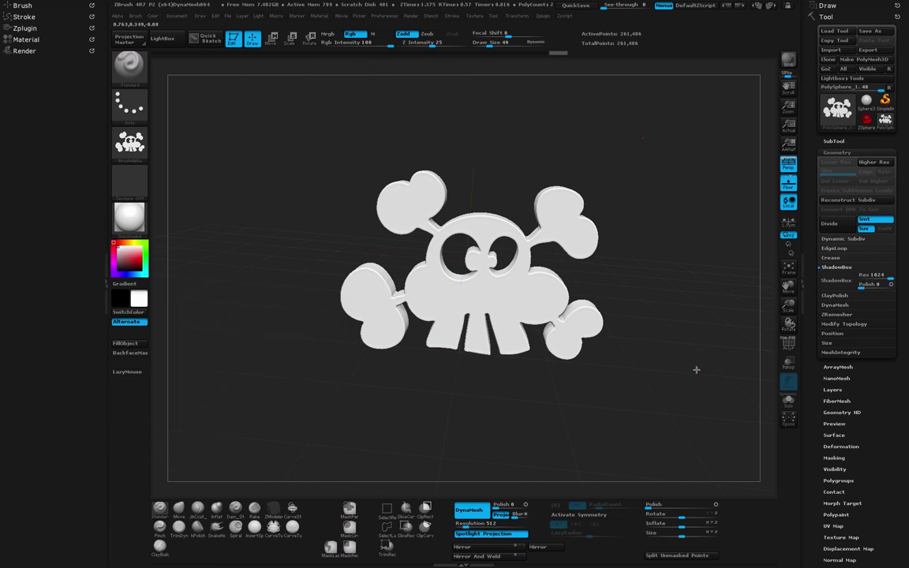
{"action": "left_click_drag", "start_coordinate": [696, 369], "coordinate": [694, 367]}
{"action": "left_click", "coordinate": [789, 61]}
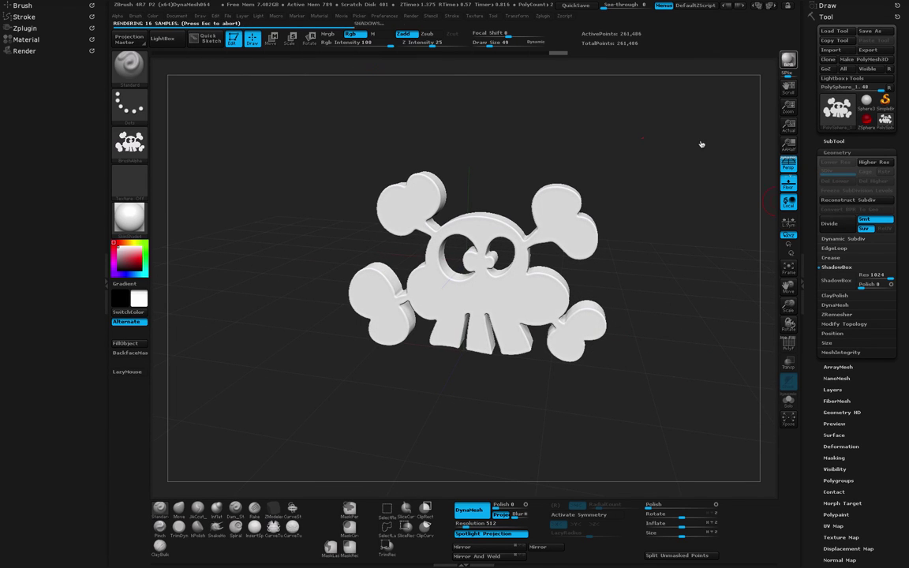